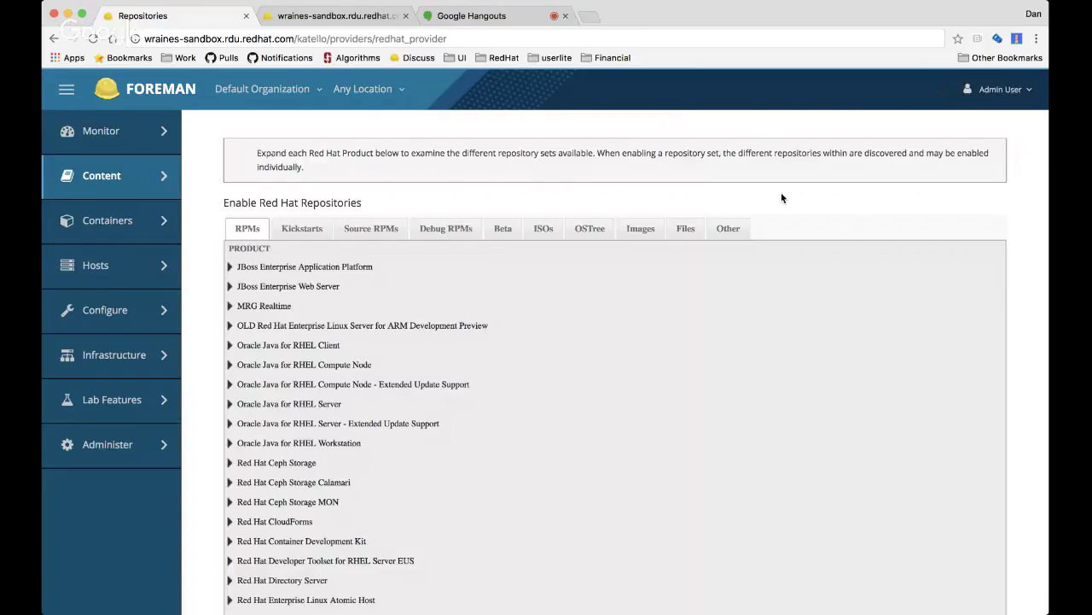
# Expand Oracle Java for RHEL Compute Node - Extended Update Support and its Red Hat Enterprise Linux 6 EUS Compute Node Oracle Java (RPMs) repository set
pyautogui.scroll(-1, 781, 197)
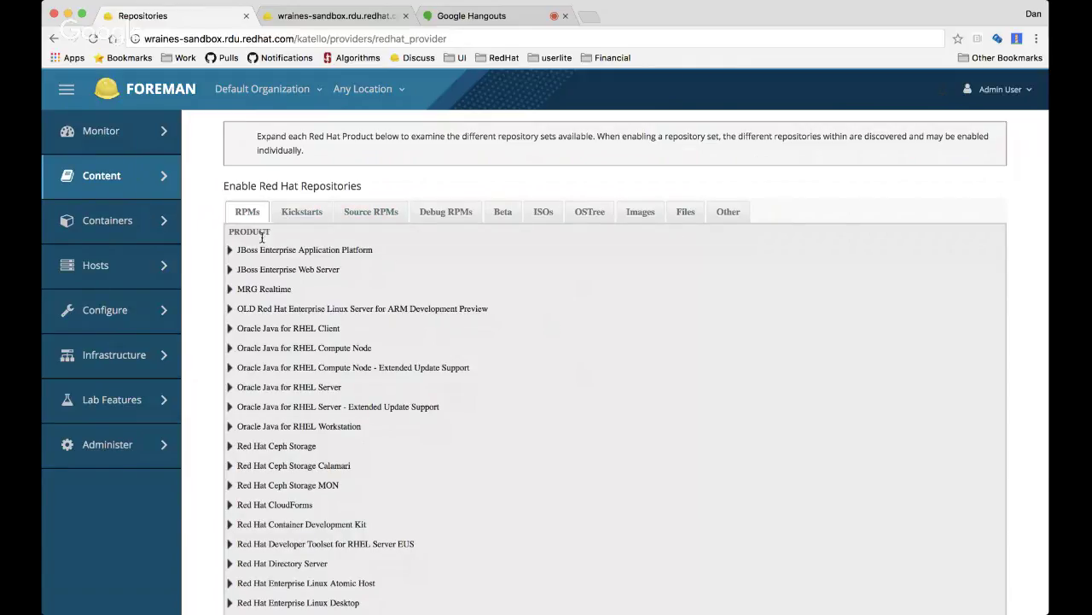
pyautogui.click(315, 368)
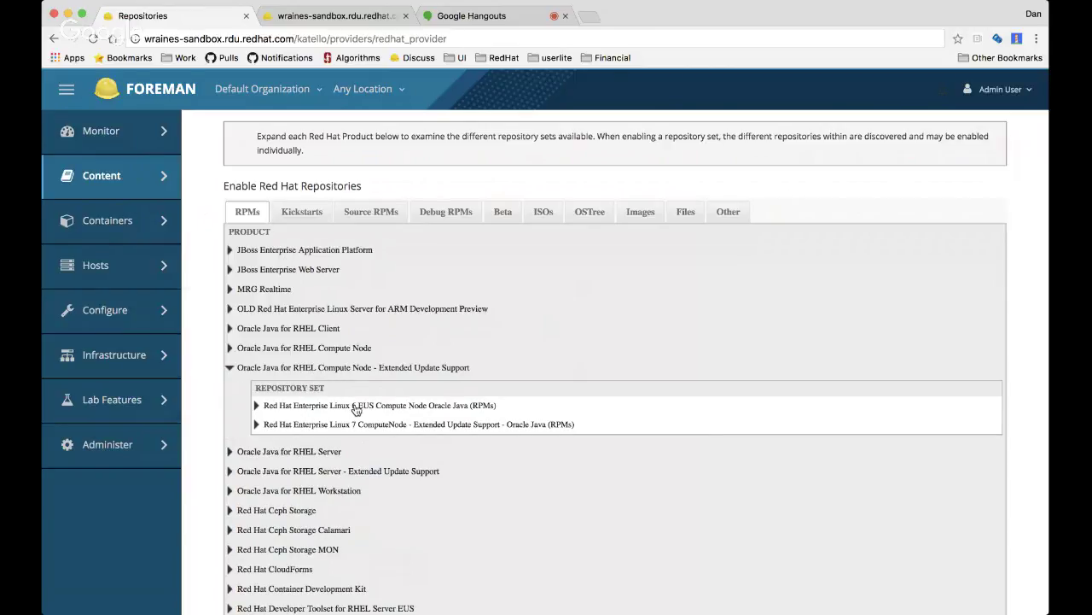
pyautogui.click(356, 410)
pyautogui.scroll(-2, 529, 452)
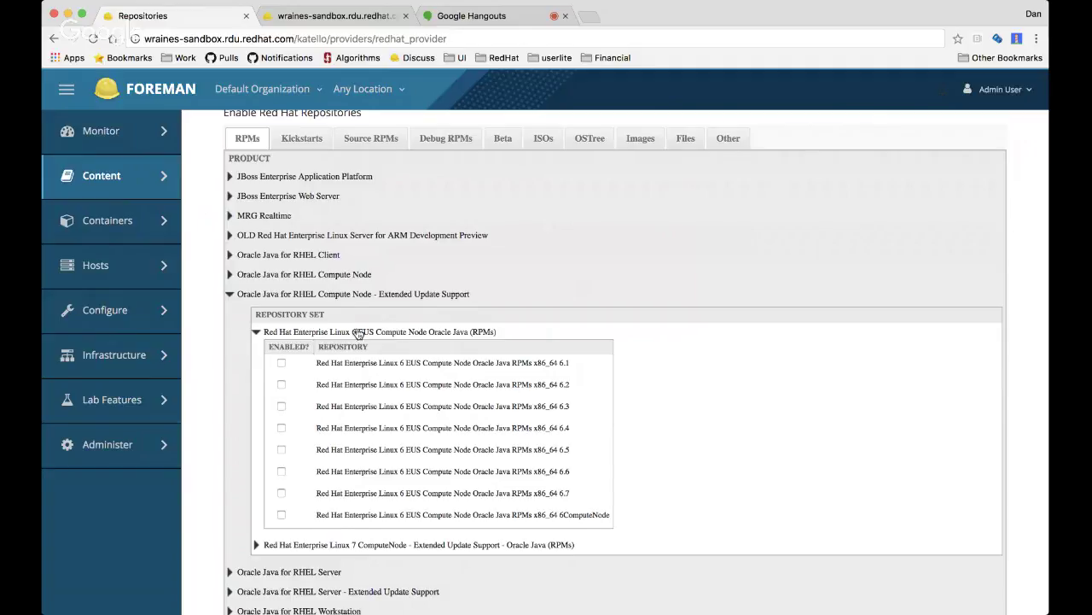
# Expand Red Hat Enterprise Linux Load Balancer for RHEL Server - Extended Update Support and its RHEL 6 Server repository set
pyautogui.scroll(-5, 298, 337)
pyautogui.scroll(-20, 316, 465)
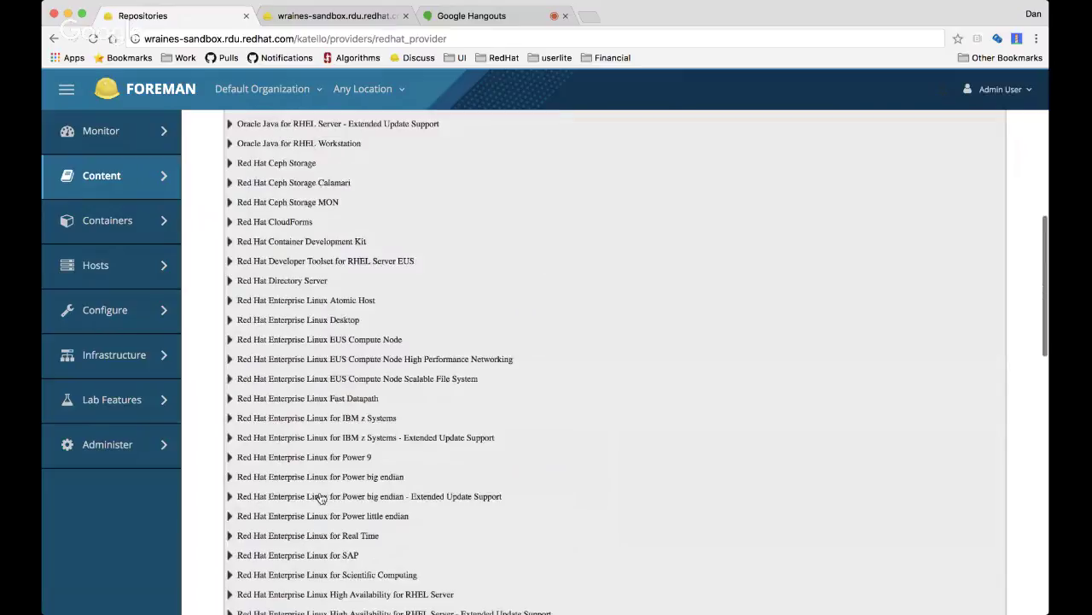
pyautogui.scroll(15, 379, 353)
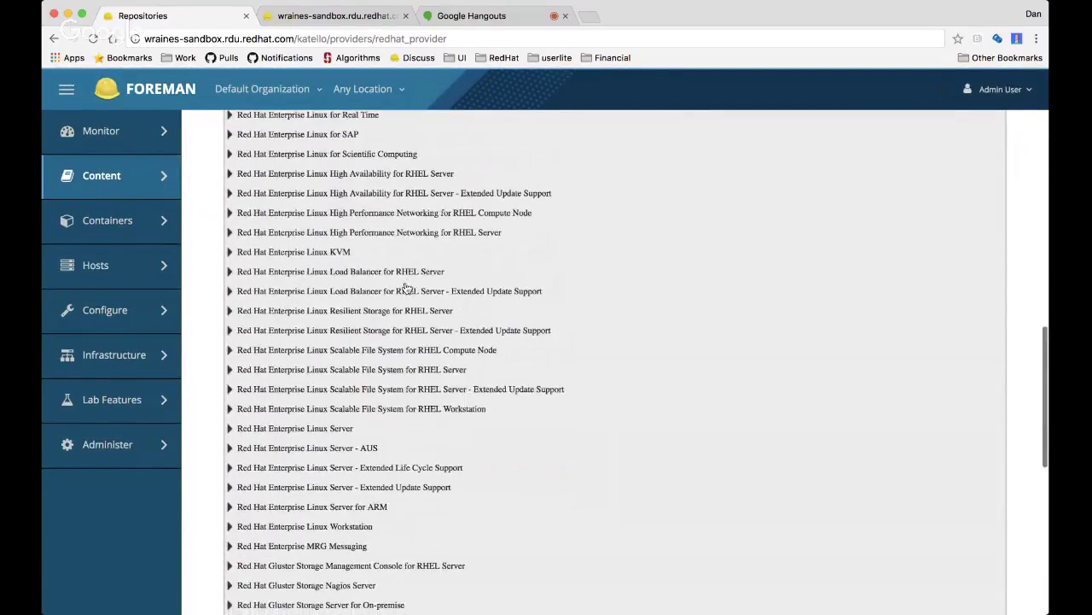
pyautogui.click(398, 296)
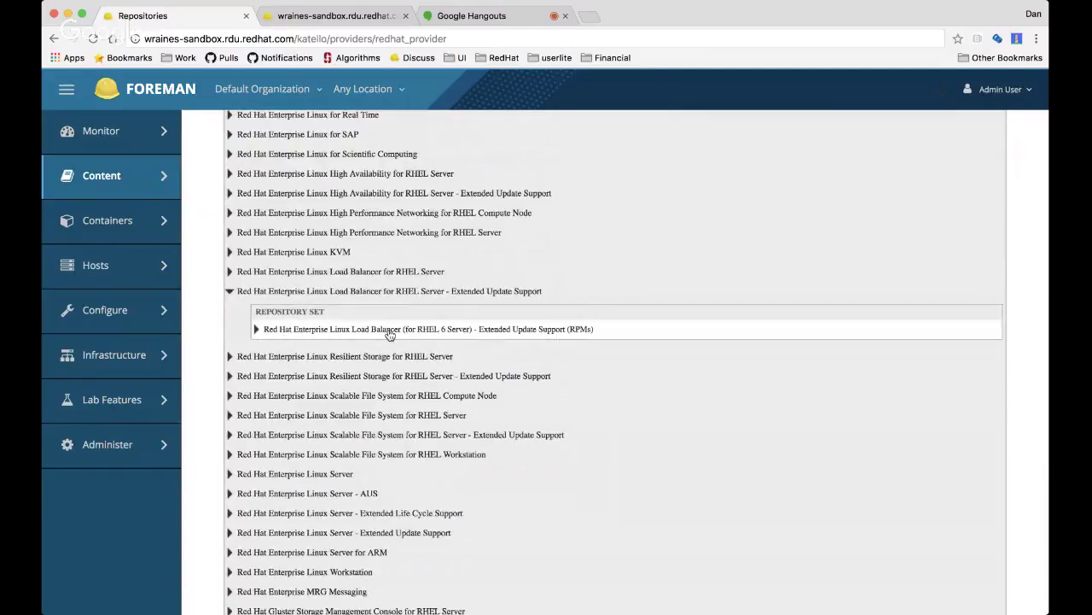
pyautogui.click(390, 331)
# Collapse the Oracle Java for RHEL Compute Node - Extended Update Support product
pyautogui.scroll(-6, 652, 360)
pyautogui.scroll(10, 651, 361)
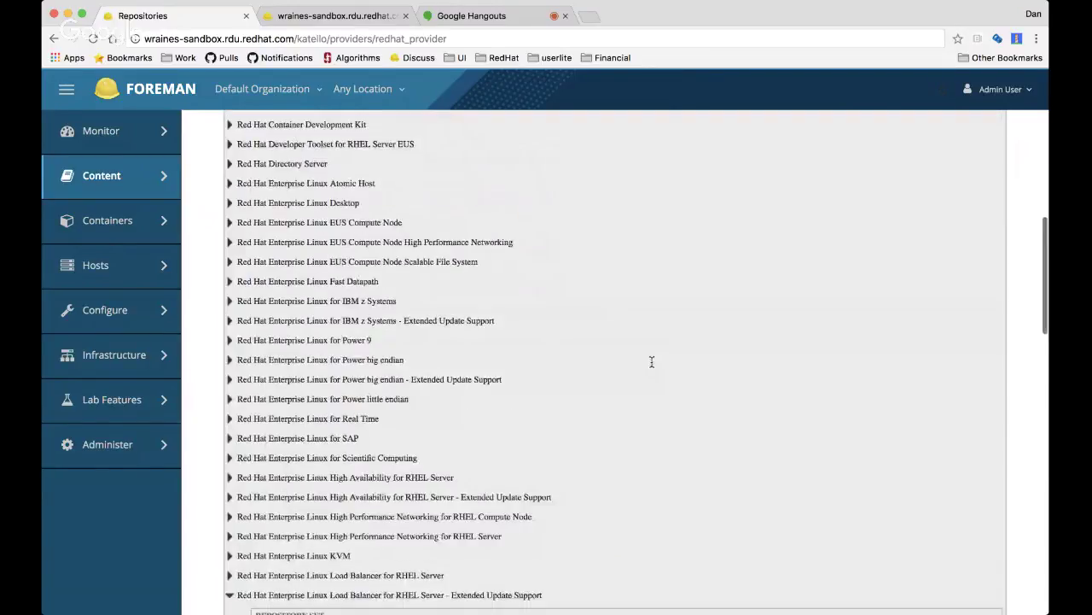
pyautogui.scroll(-3, 651, 362)
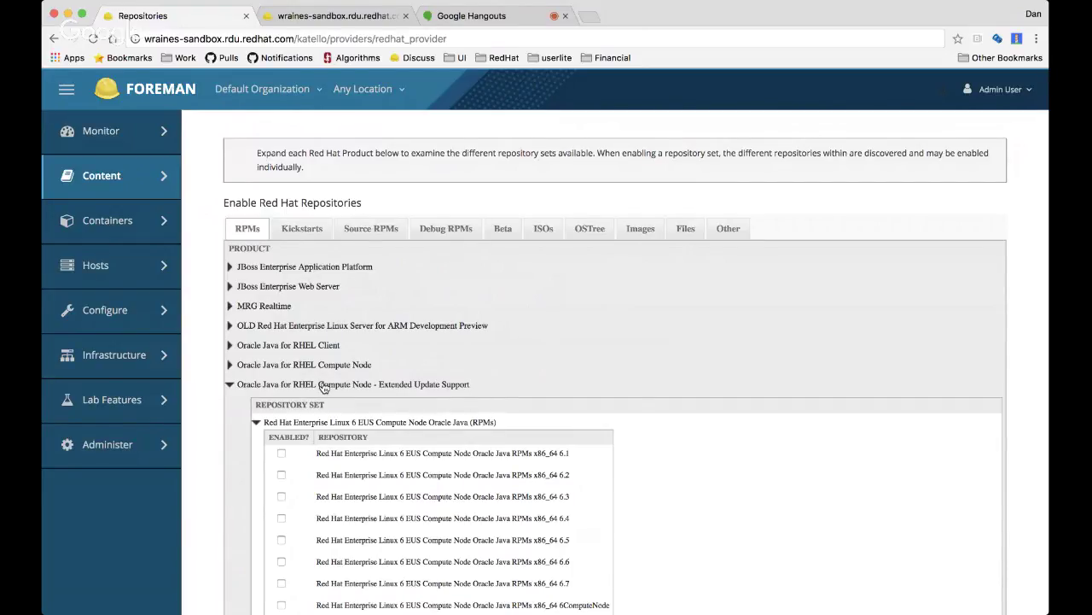
pyautogui.click(232, 384)
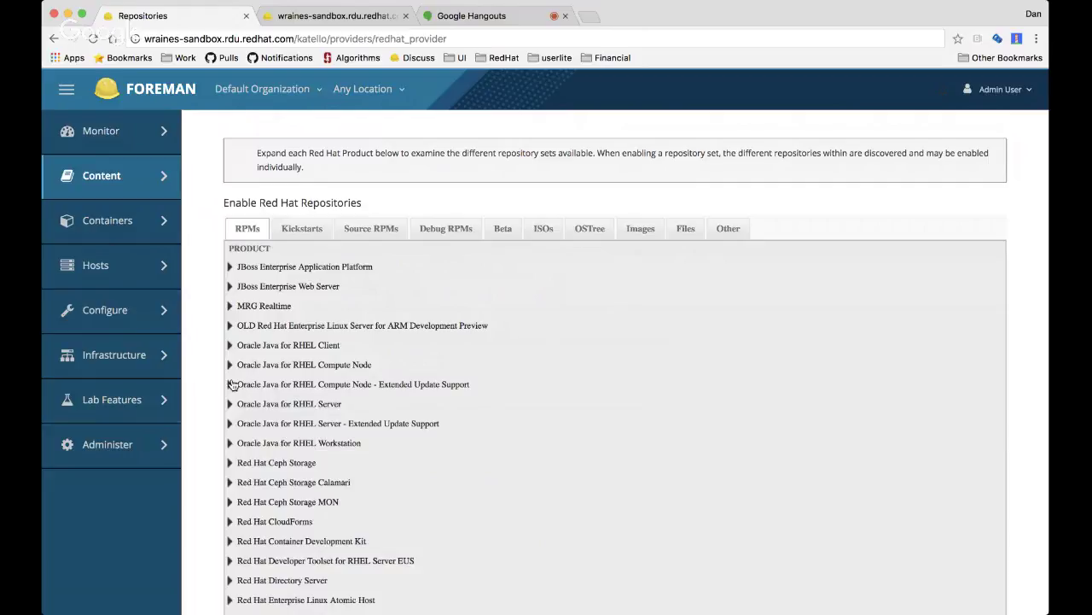
# Switch to the new Red Hat Repositories page and view its list of Welcome, Dashboard and RH Repos pages
pyautogui.click(327, 13)
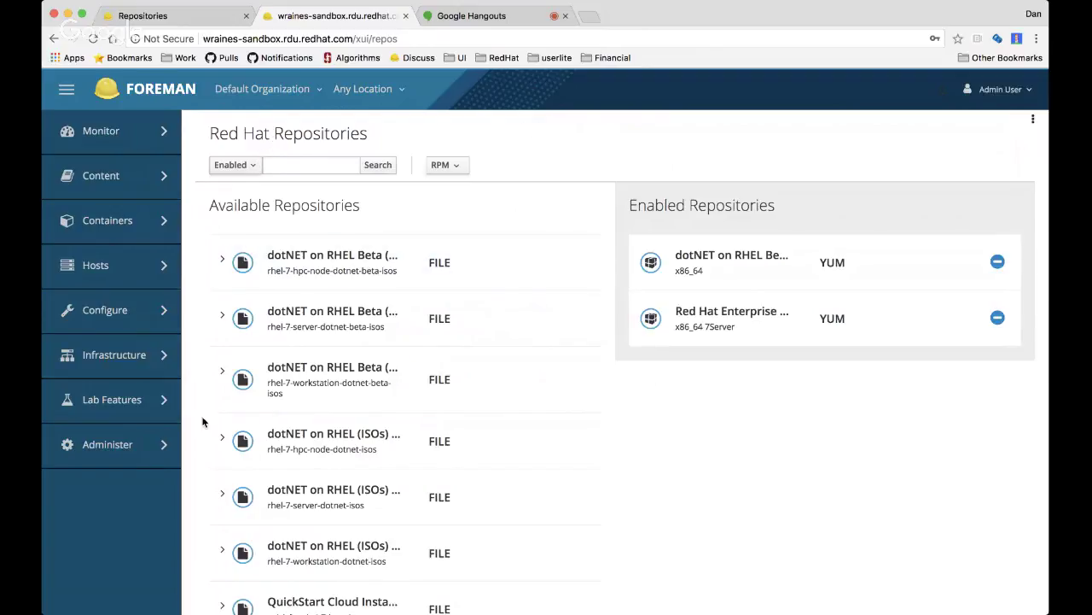
pyautogui.moveTo(136, 453)
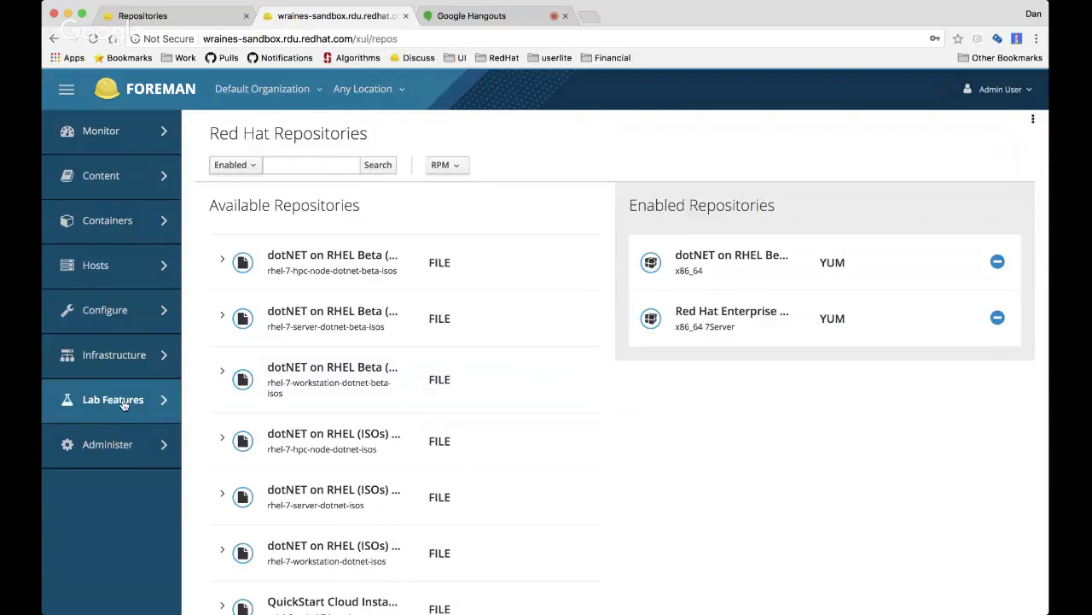
pyautogui.moveTo(86, 403)
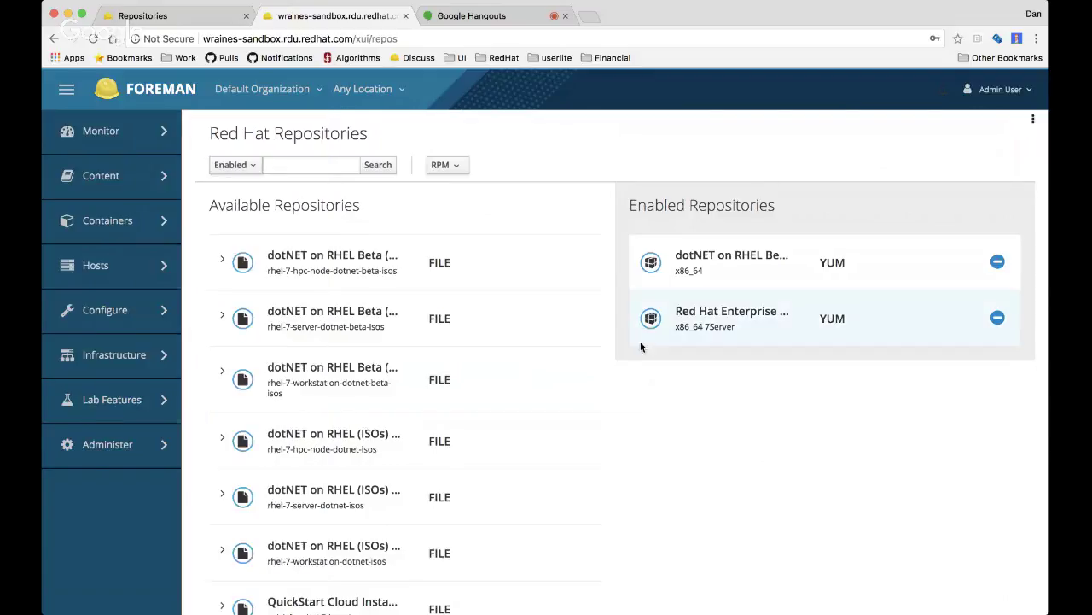
pyautogui.click(1034, 121)
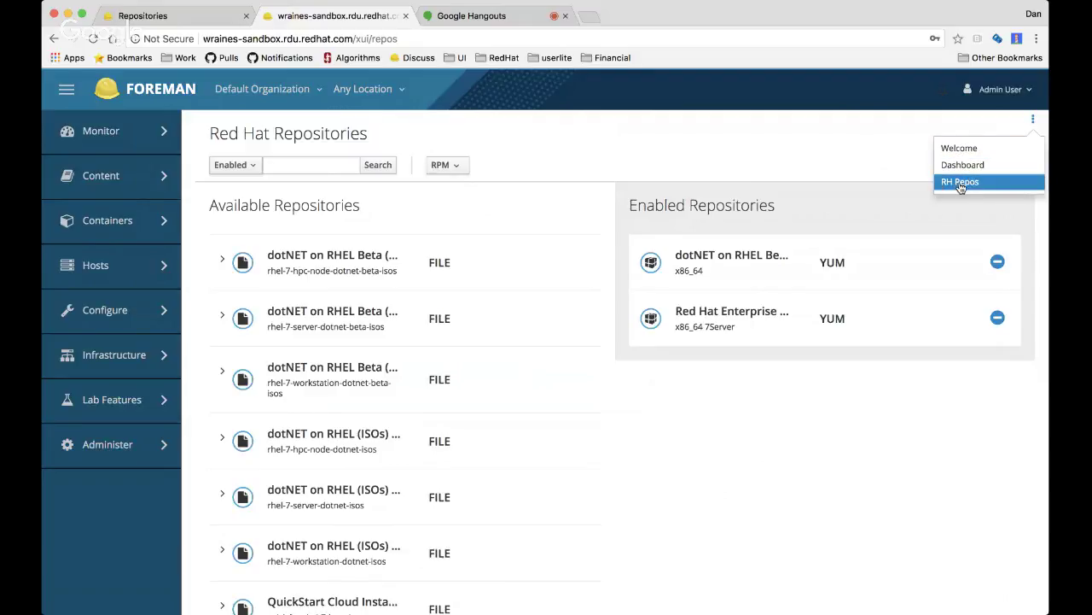
pyautogui.click(844, 154)
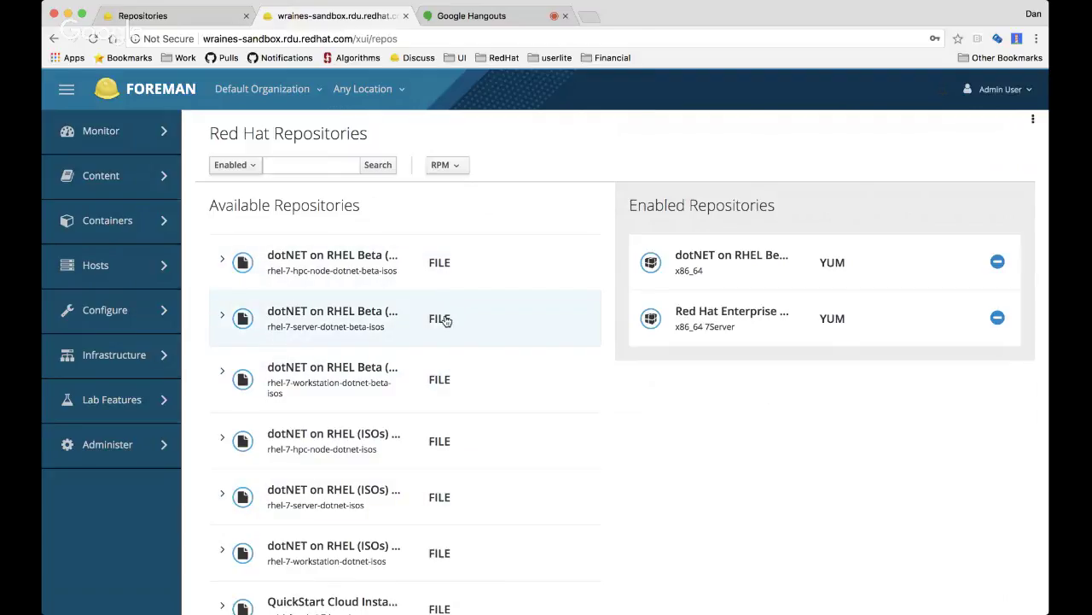
# Try to enable the x86_64 repositories of rhel-7-server-dotnet-beta-isos and rhel-7-workstation-dotnet-beta-isos
pyautogui.click(373, 330)
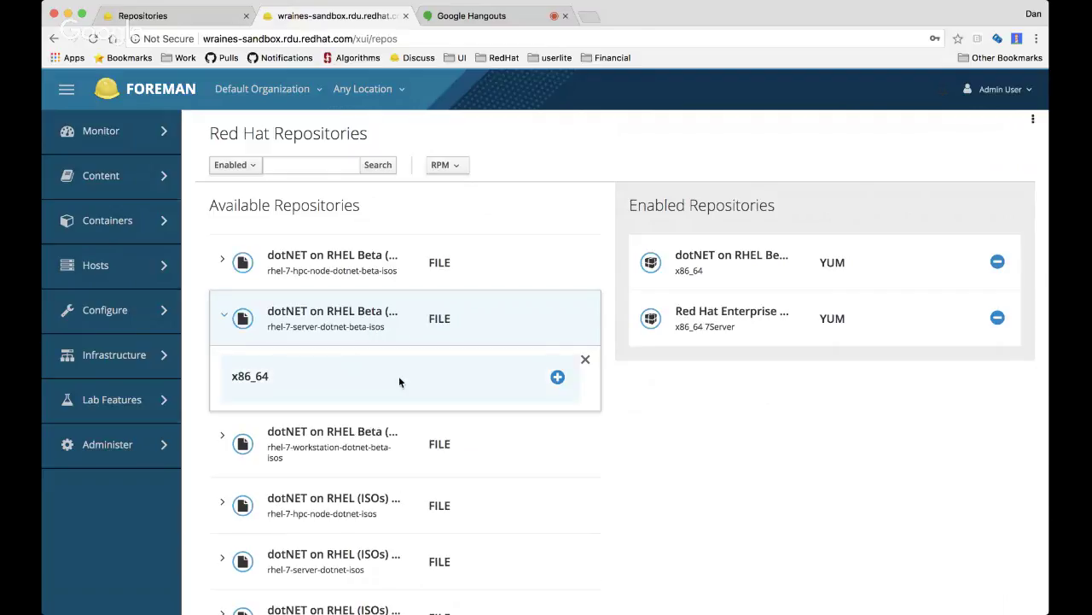
pyautogui.click(558, 378)
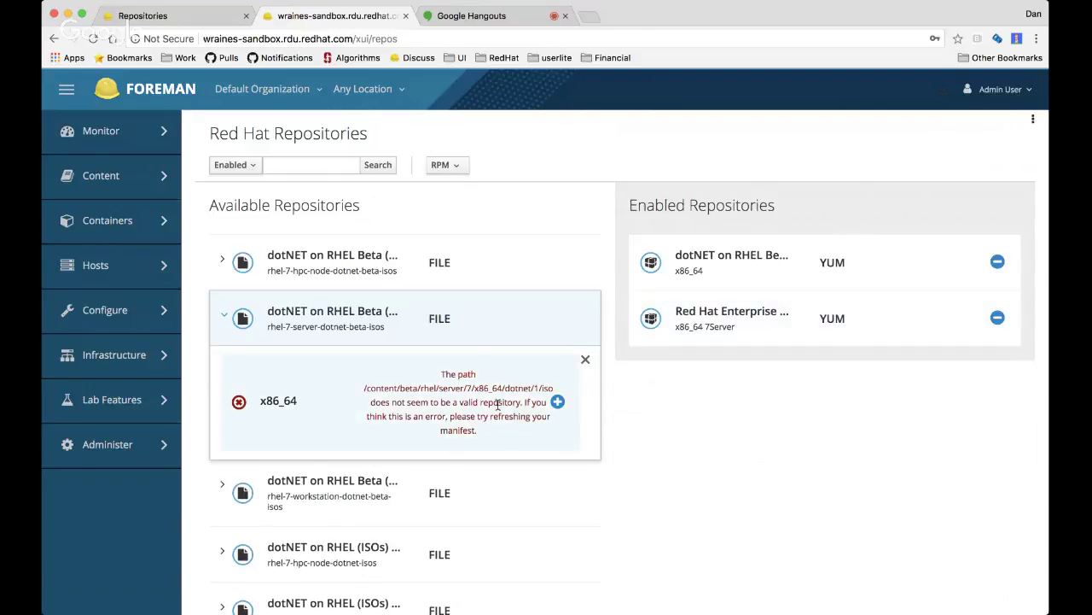
pyautogui.scroll(-3, 504, 444)
pyautogui.scroll(-1, 524, 454)
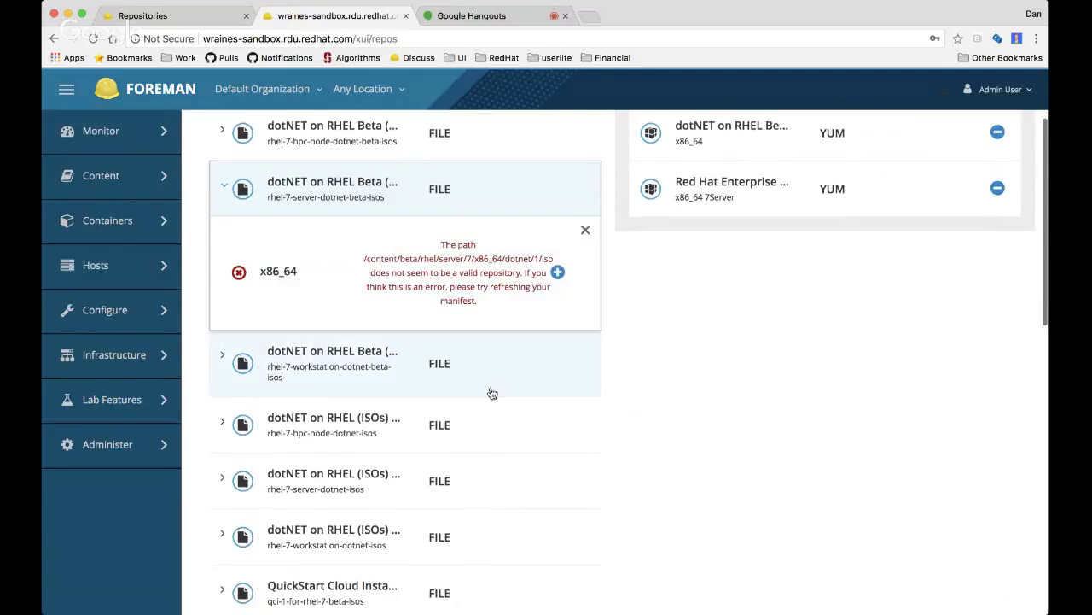
pyautogui.click(494, 342)
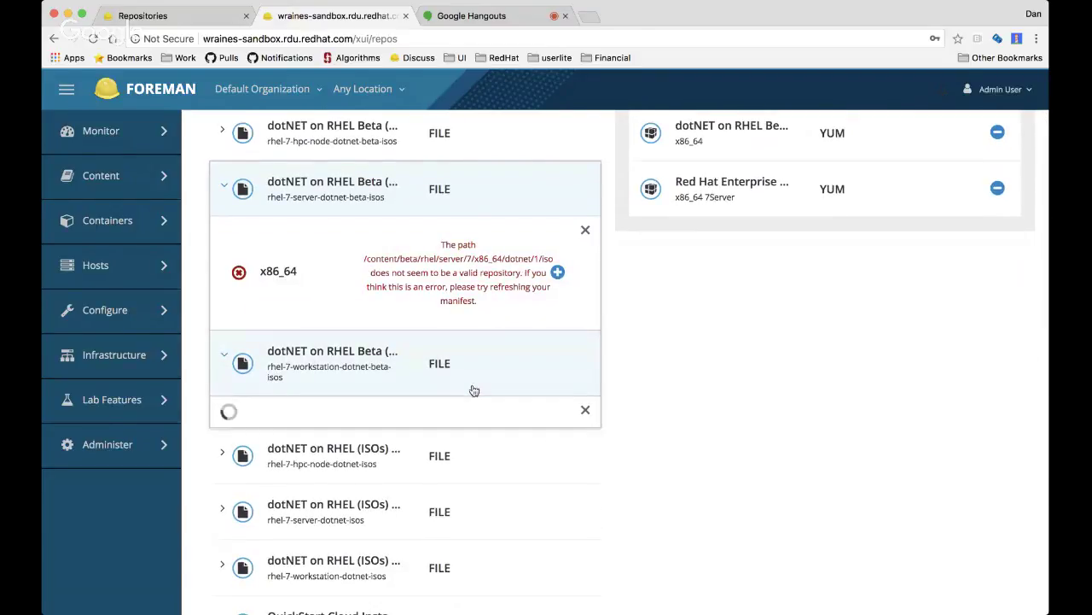
pyautogui.click(557, 426)
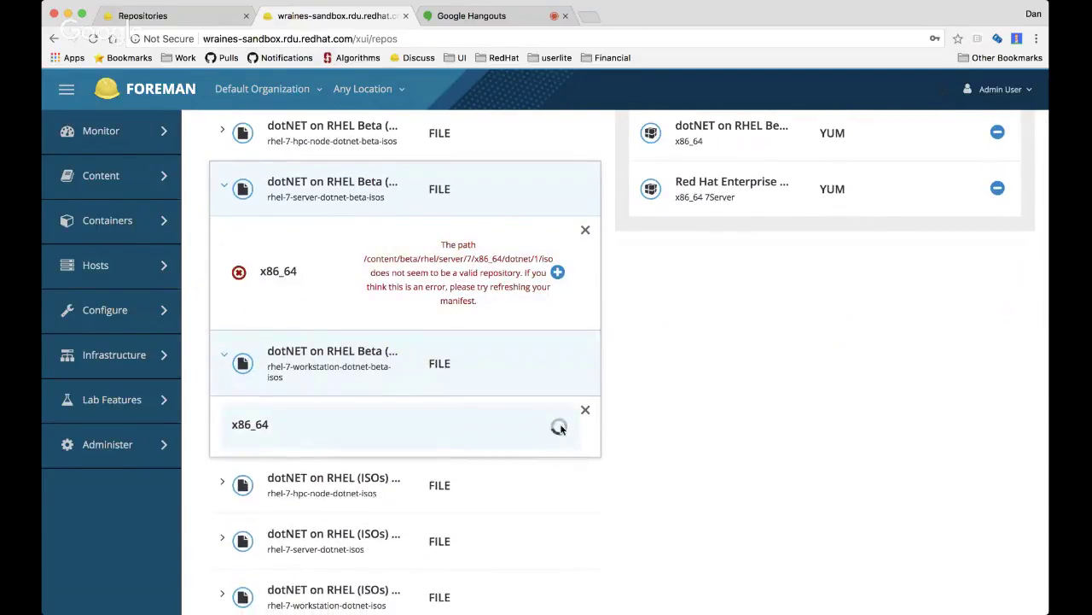
pyautogui.scroll(1, 668, 297)
pyautogui.scroll(1, 670, 300)
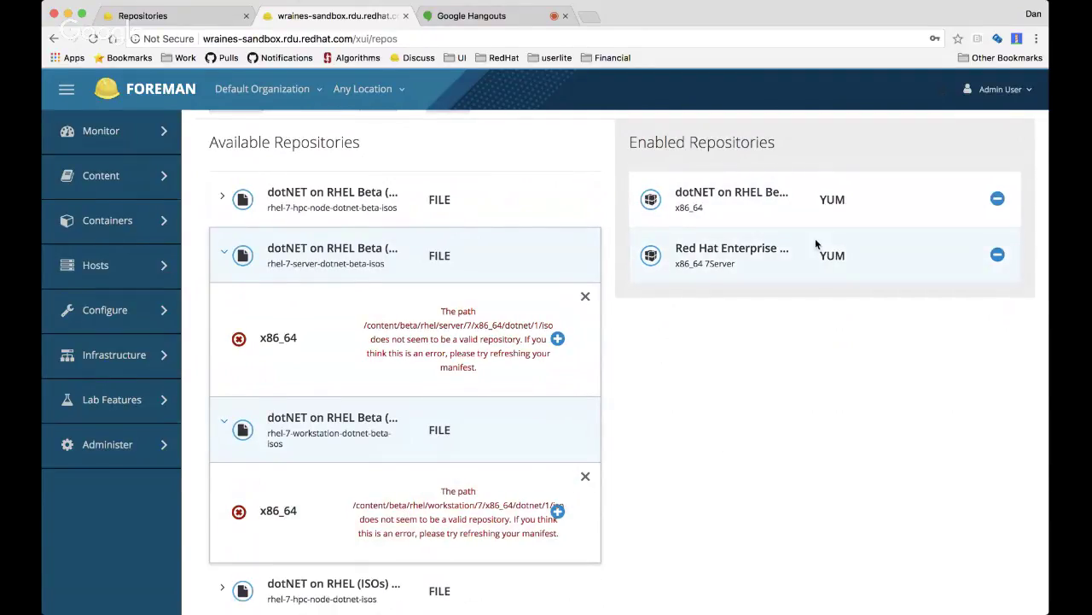
pyautogui.scroll(-3, 766, 457)
pyautogui.scroll(5, 765, 459)
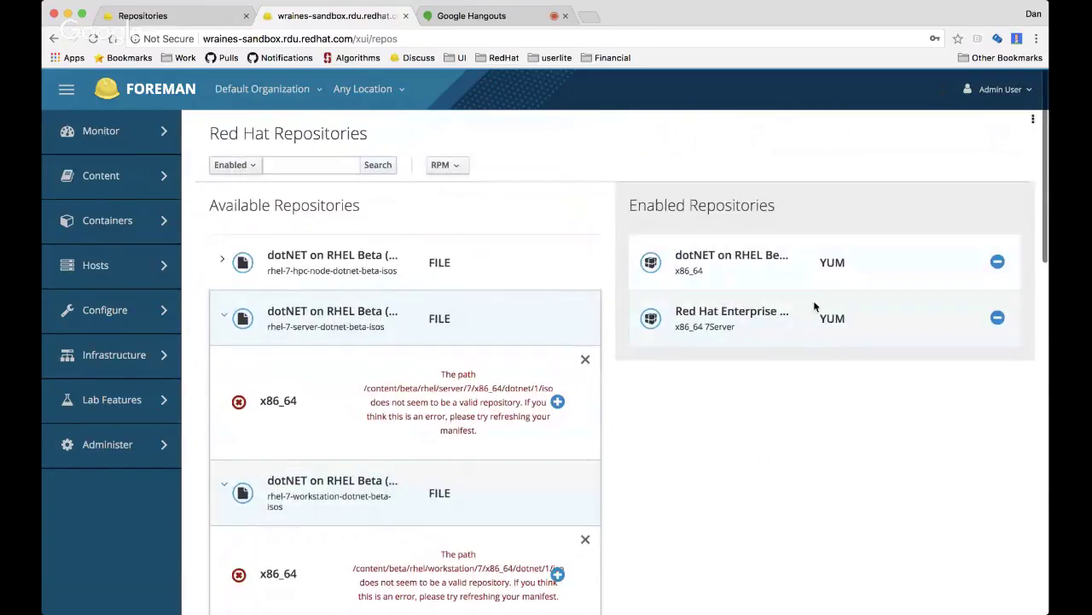
pyautogui.scroll(-1, 818, 414)
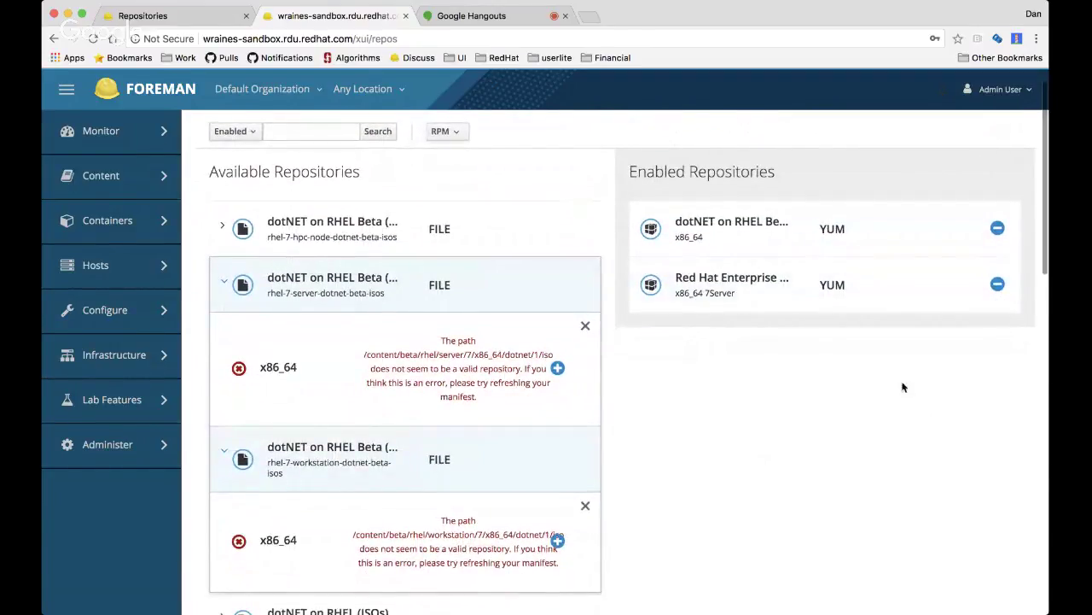
pyautogui.scroll(-5, 566, 463)
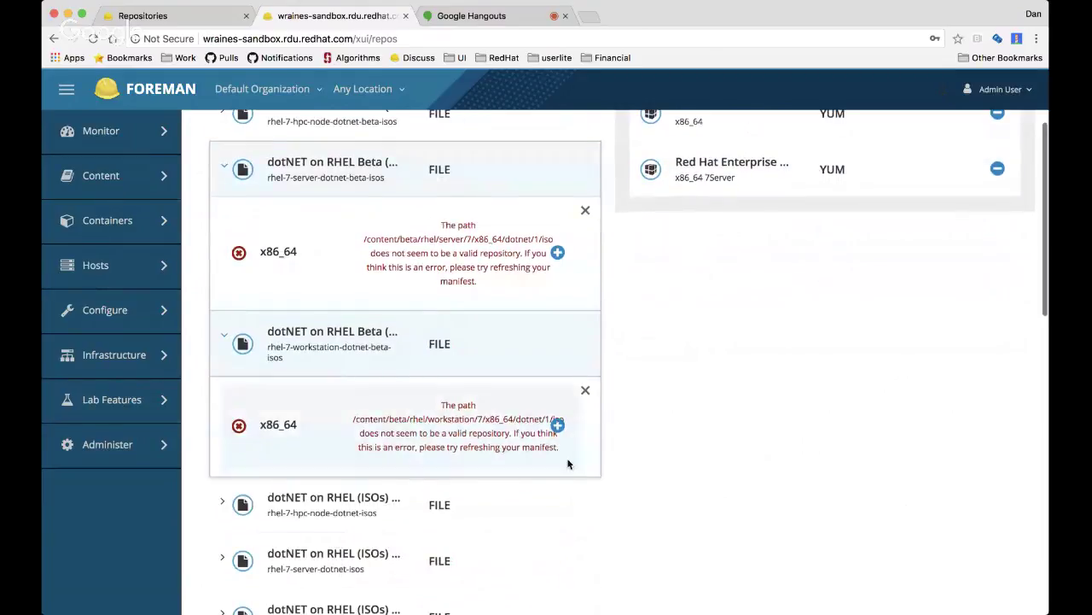
pyautogui.scroll(5, 641, 361)
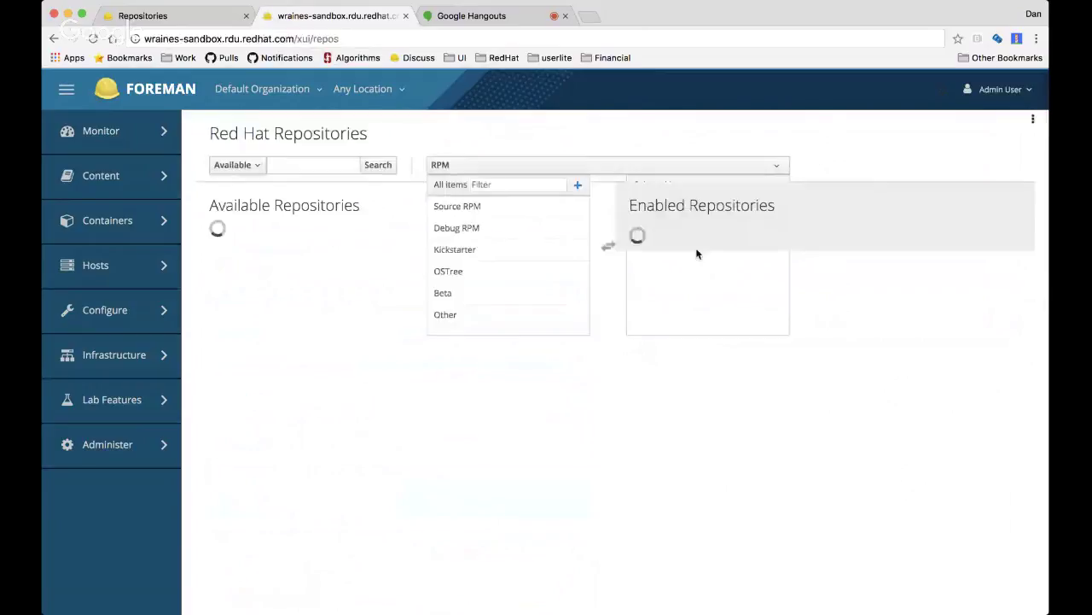
# Go to the Dashboard page and return to RH Repos to reload the repository lists
pyautogui.click(1033, 119)
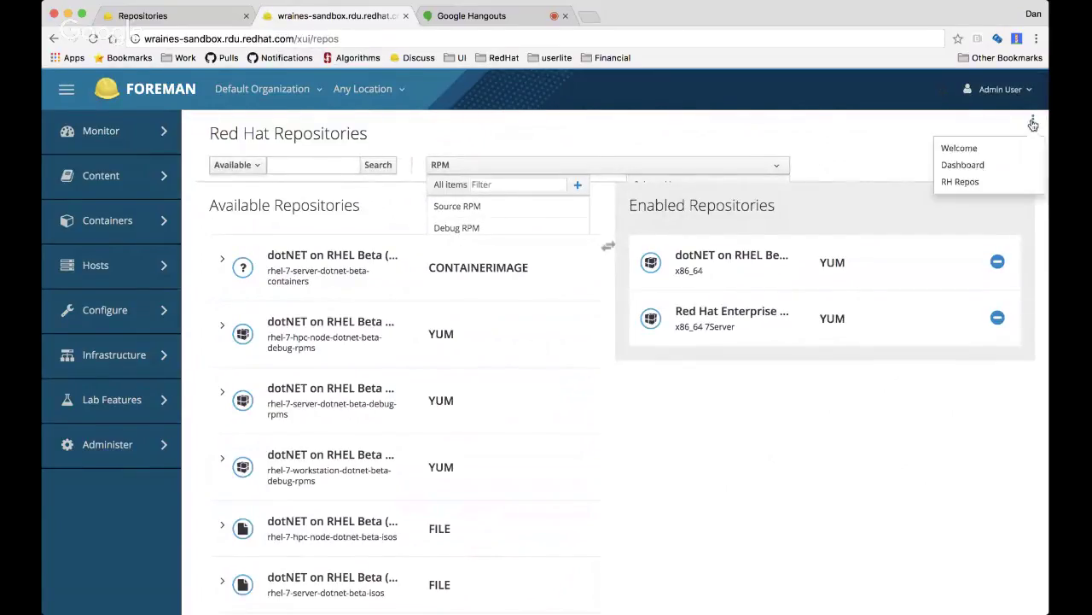
pyautogui.click(990, 163)
pyautogui.click(988, 196)
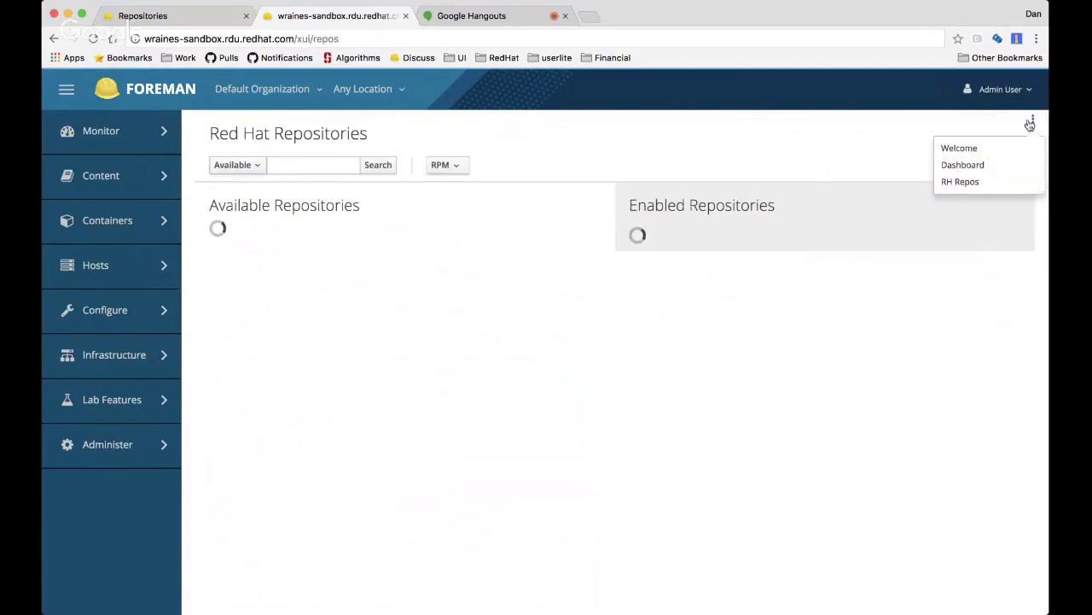
# Try to enable the x86_64 repository of rhel-7-hpc-node-dotnet-beta-isos, and close that repository set's details
pyautogui.scroll(-3, 610, 415)
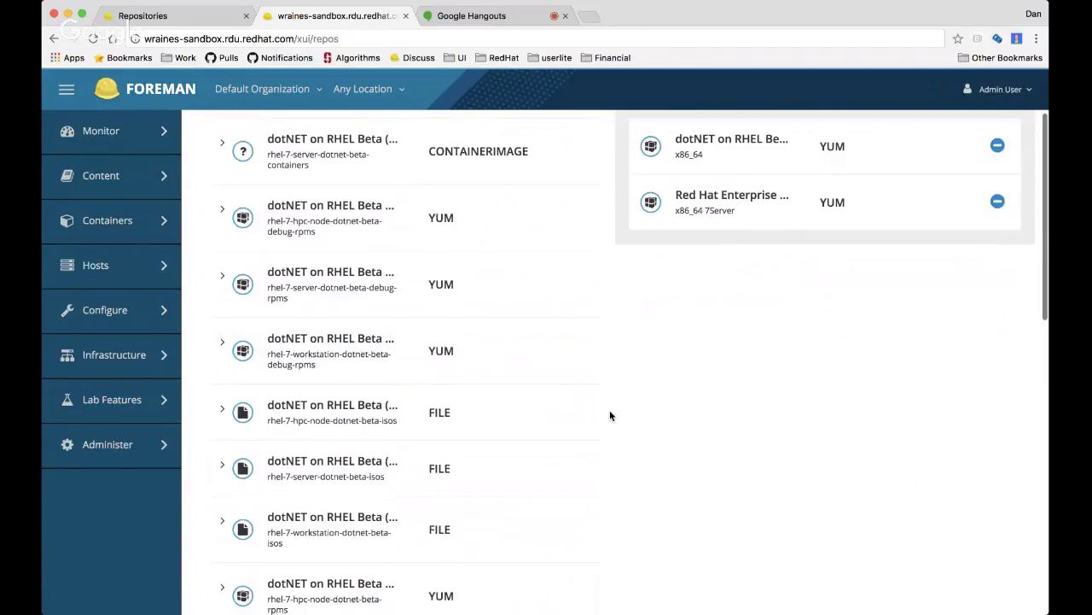
pyautogui.click(500, 408)
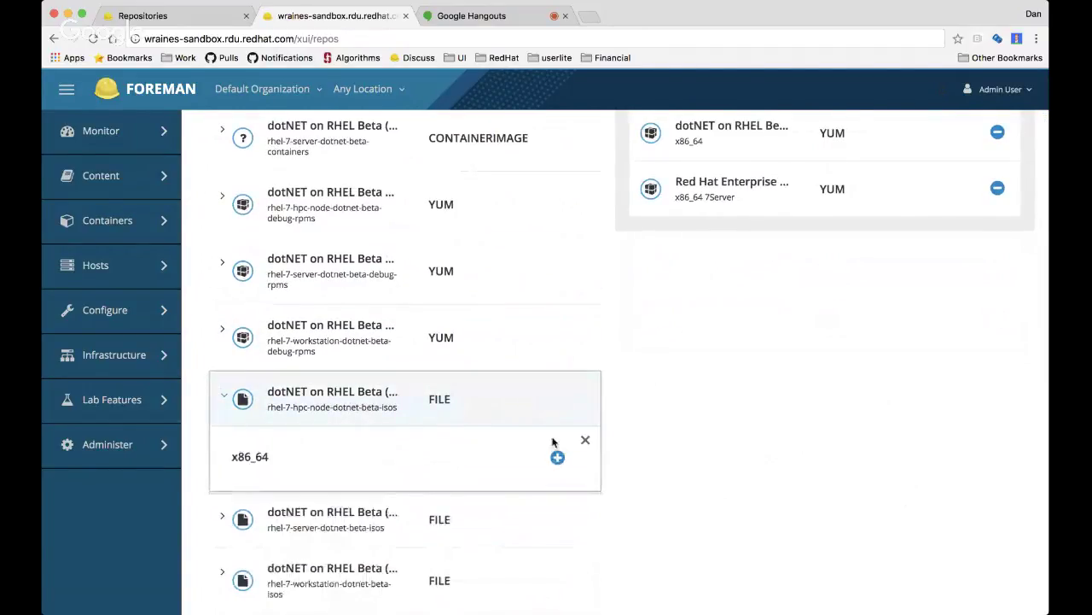
pyautogui.click(556, 458)
pyautogui.scroll(2, 719, 380)
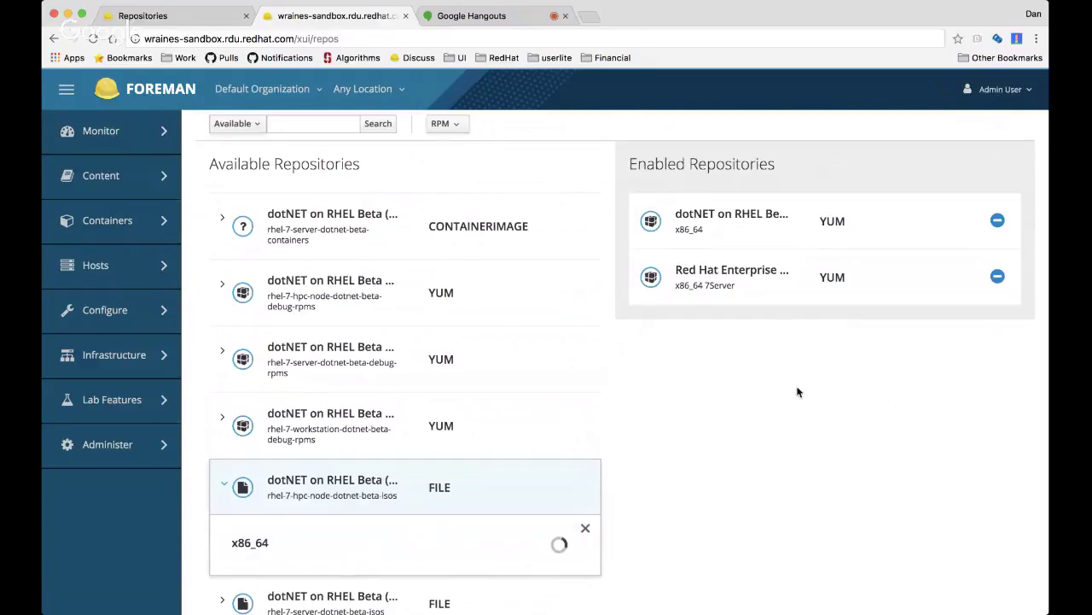
pyautogui.scroll(-3, 607, 500)
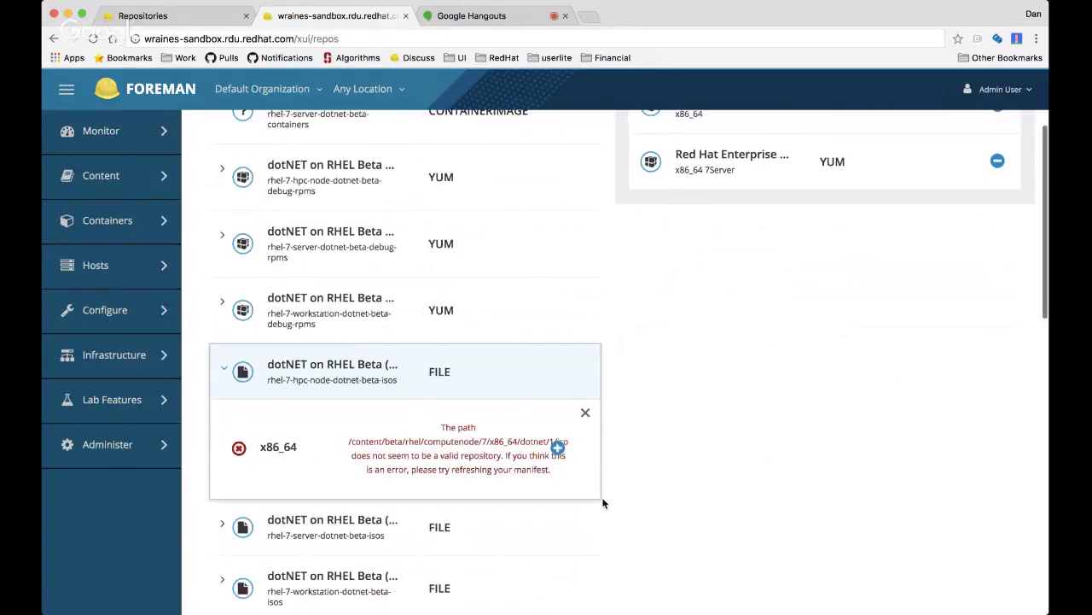
pyautogui.click(586, 410)
pyautogui.scroll(3, 696, 355)
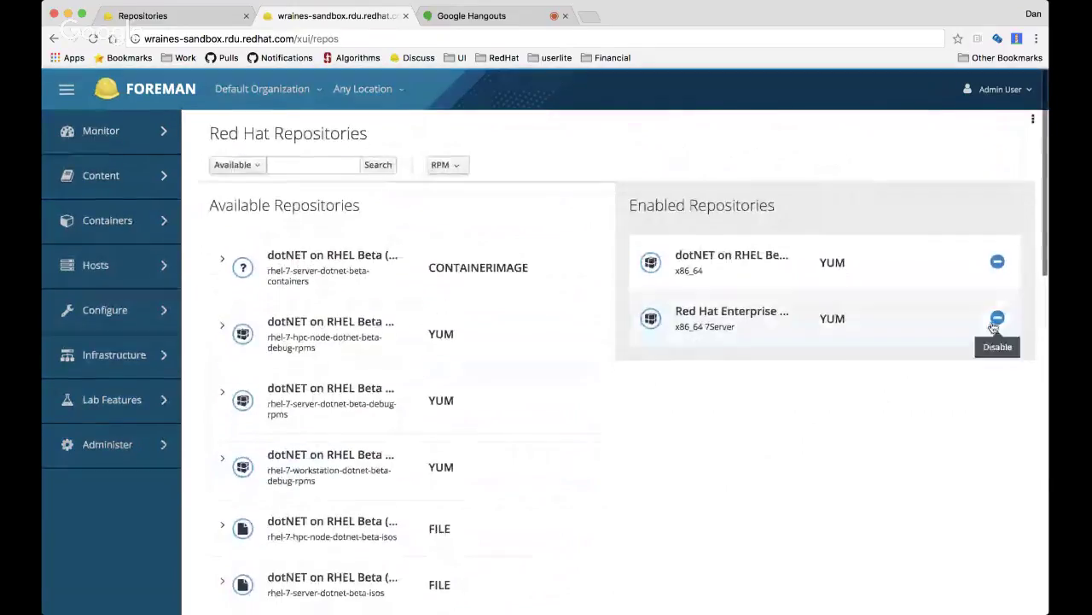
# Try to disable the enabled Red Hat Enterprise x86_64 7Server repository, and disable the dotNET on RHEL Beta x86_64 repository
pyautogui.click(997, 318)
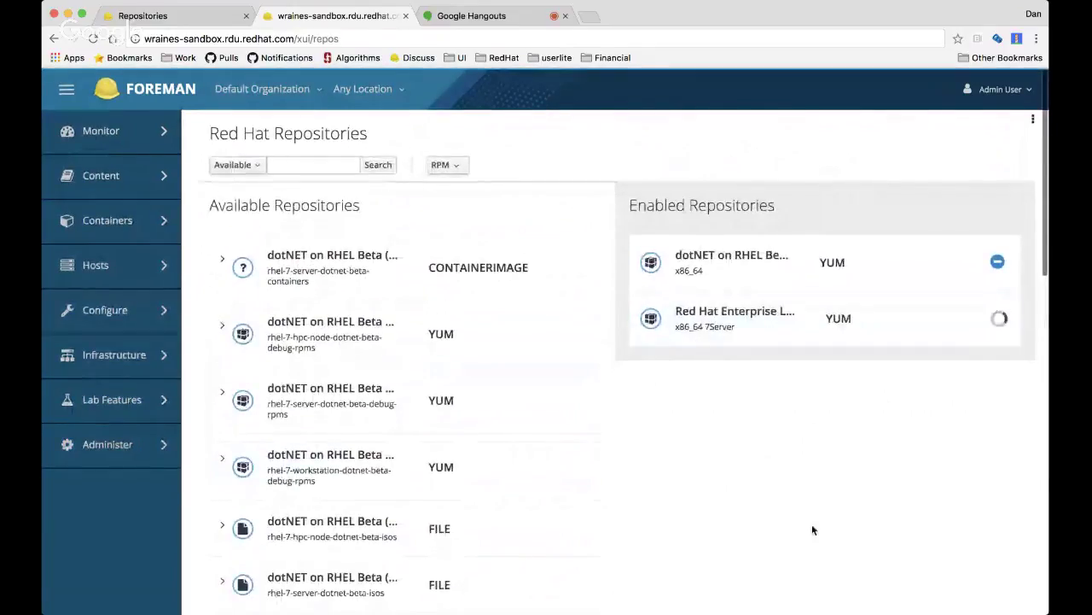
pyautogui.click(997, 261)
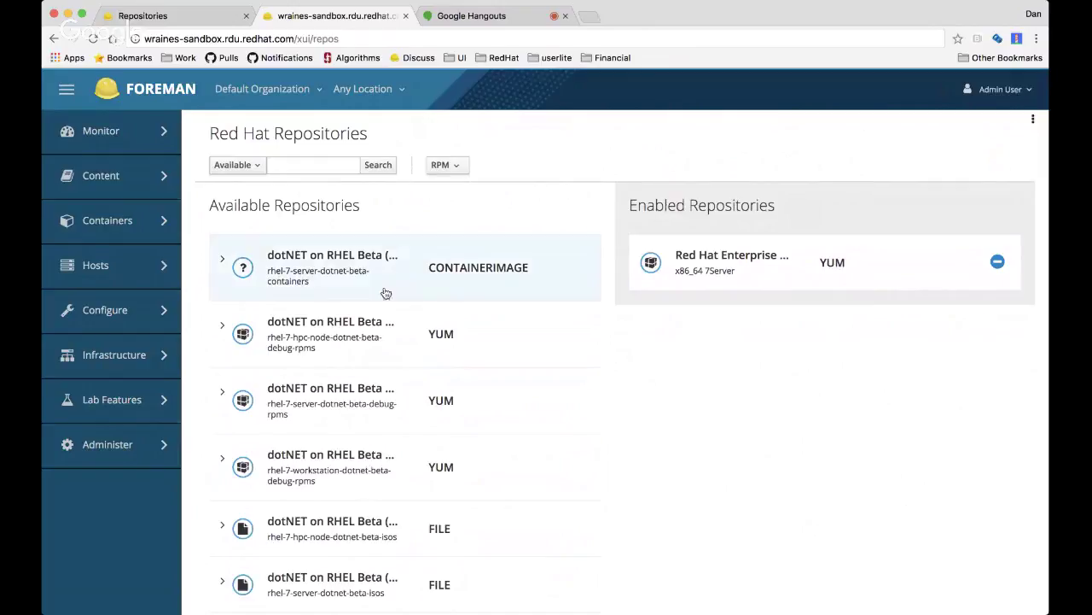
# Expand the rhel-7-server-dotnet-beta-containers repository set, and review the suggested search fields and search scope options
pyautogui.click(419, 267)
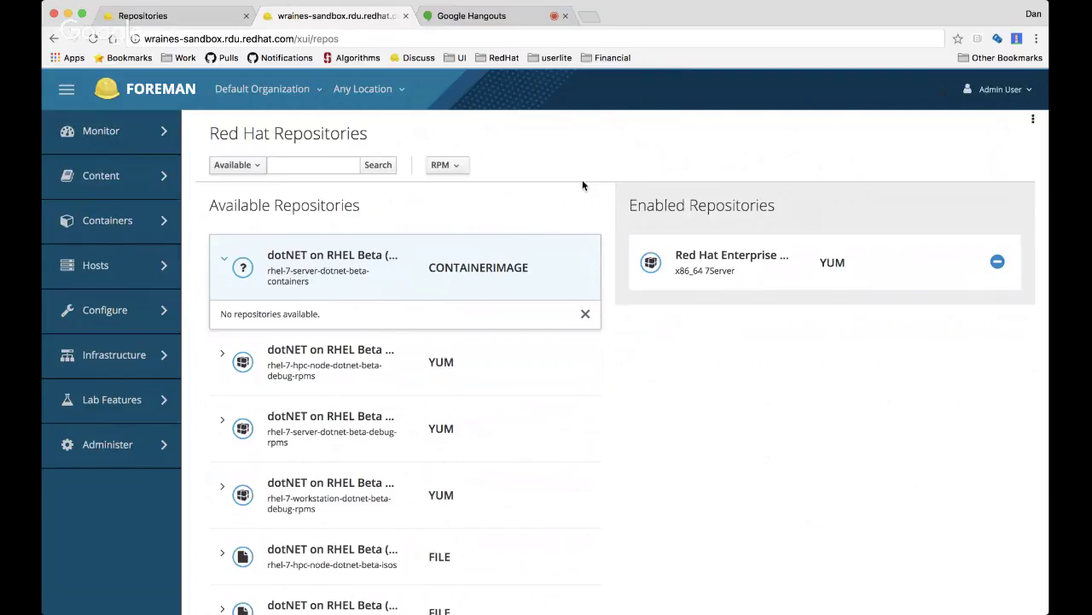
pyautogui.click(350, 165)
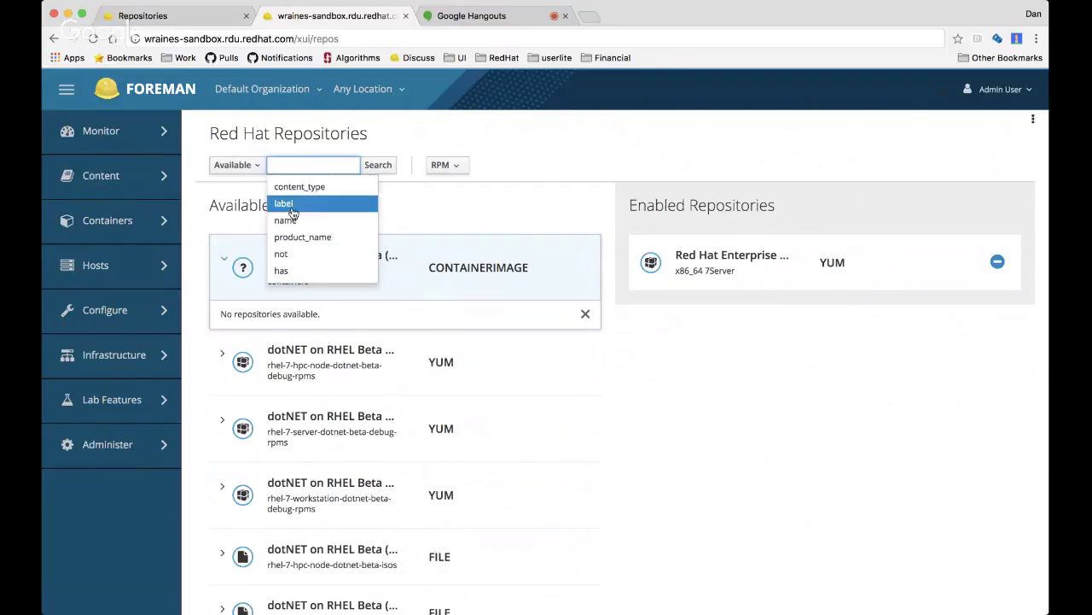
pyautogui.click(239, 166)
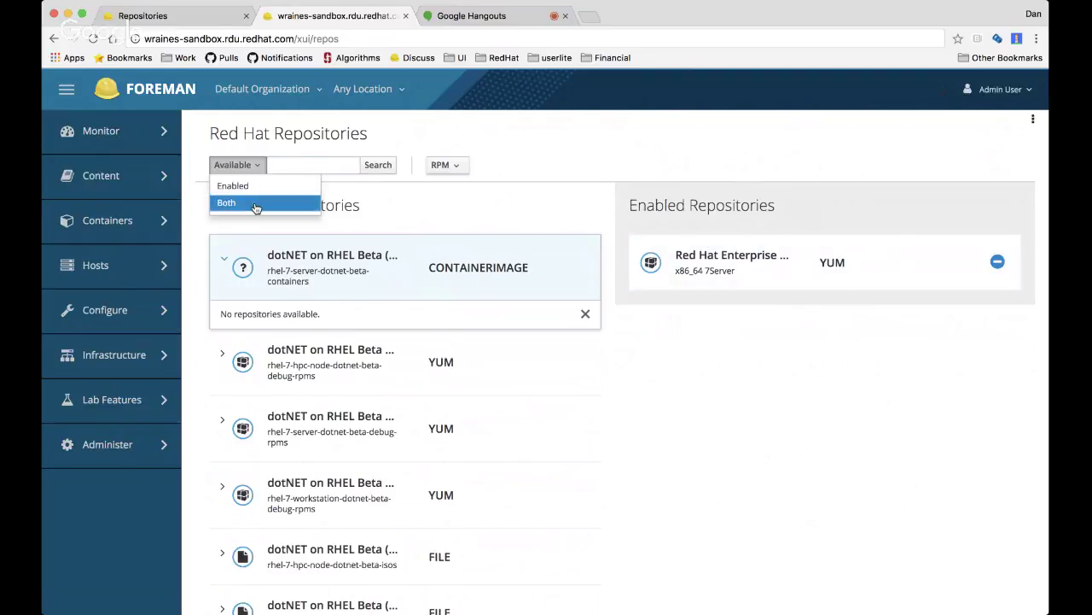
# Search the available repositories with the query content_type = file
pyautogui.click(303, 164)
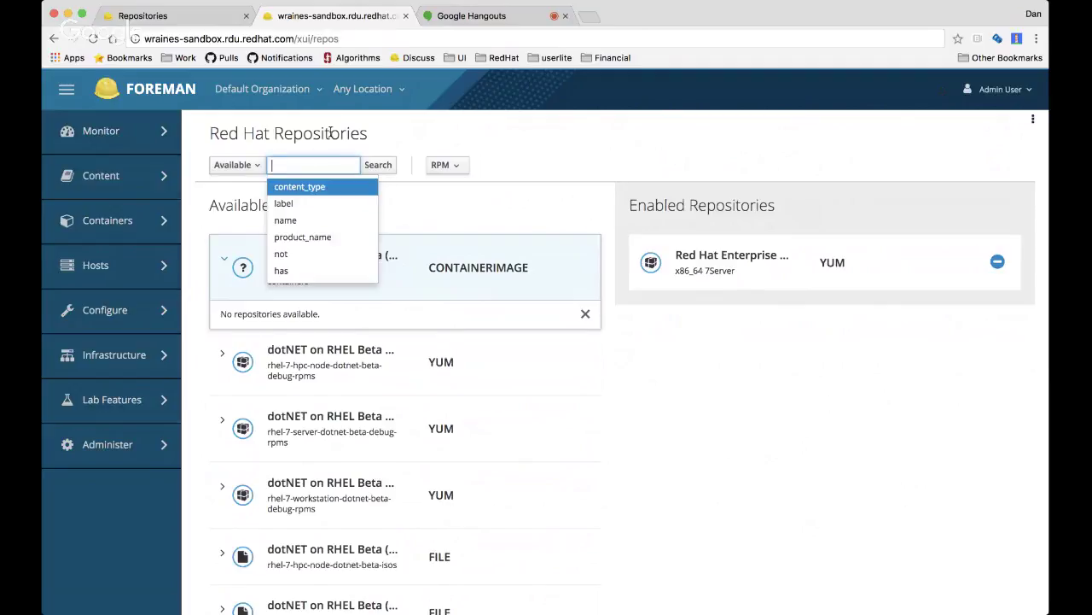
pyautogui.press('Return')
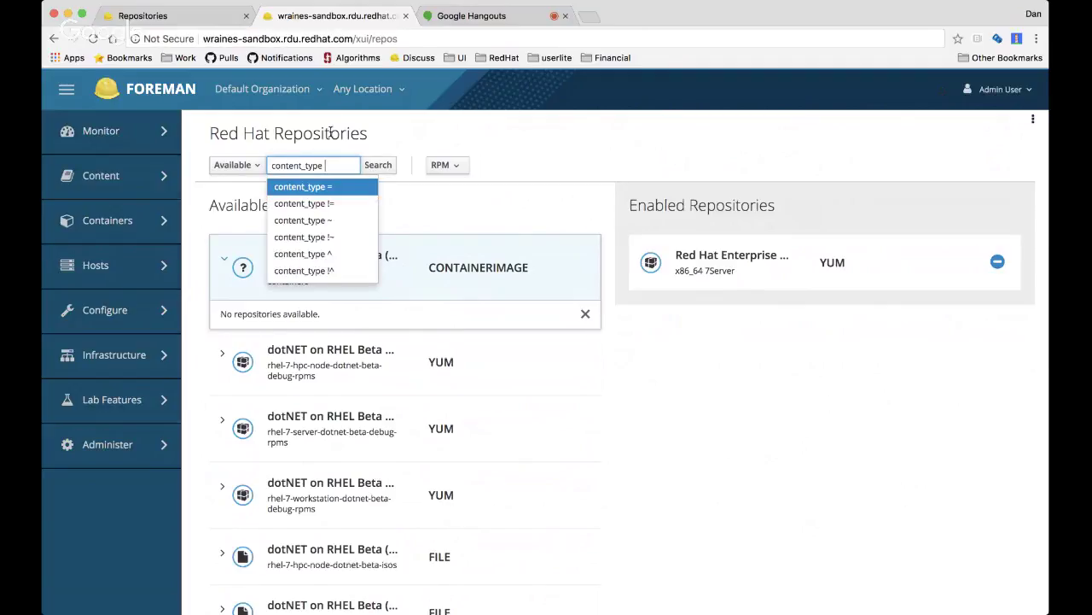
pyautogui.press('Return')
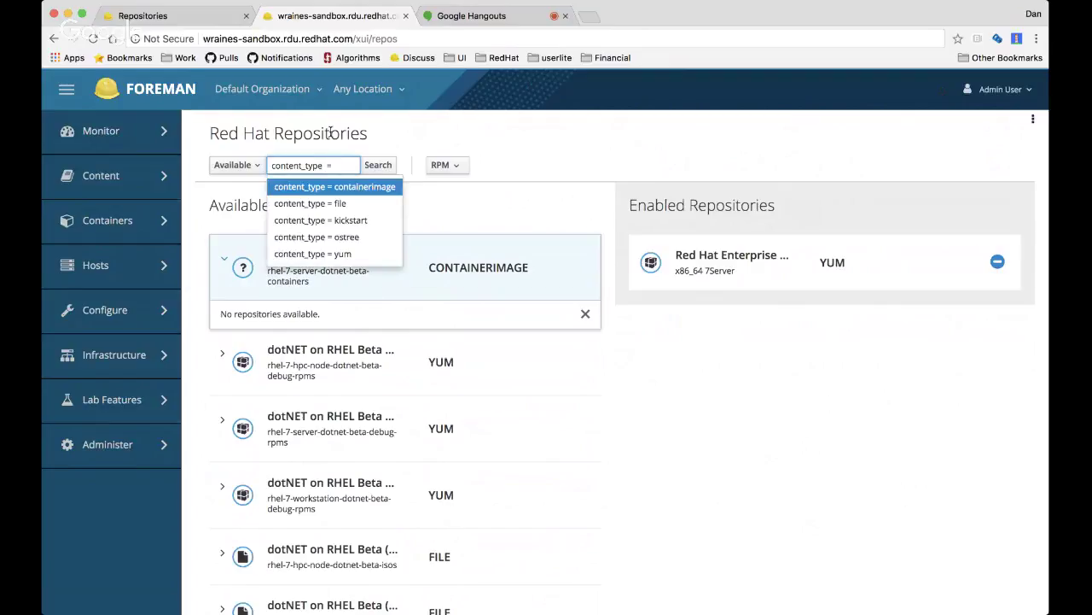
pyautogui.press('Down')
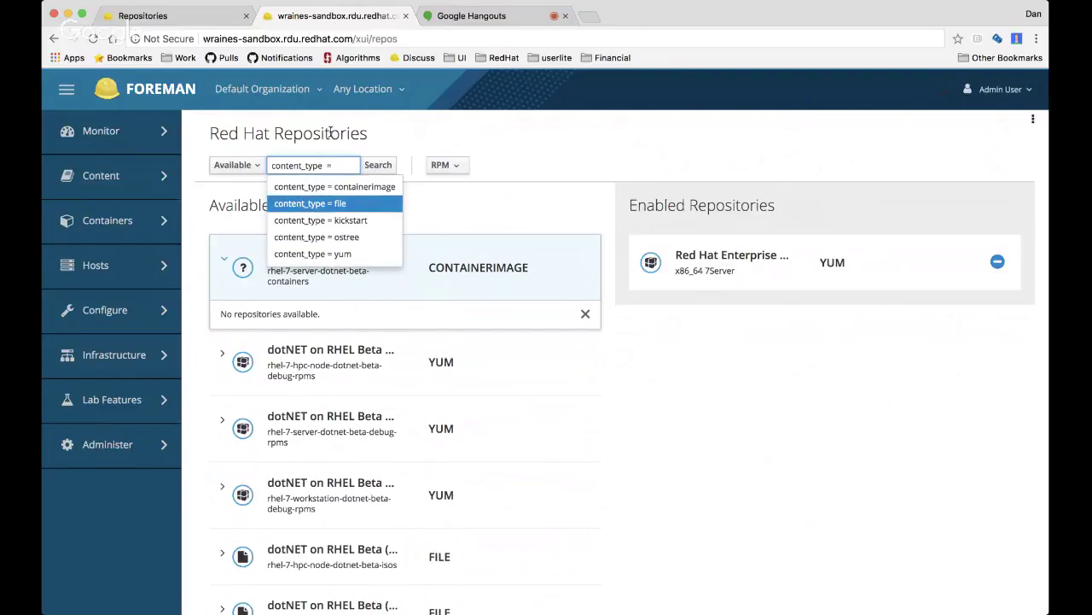
pyautogui.press('Return')
pyautogui.click(378, 165)
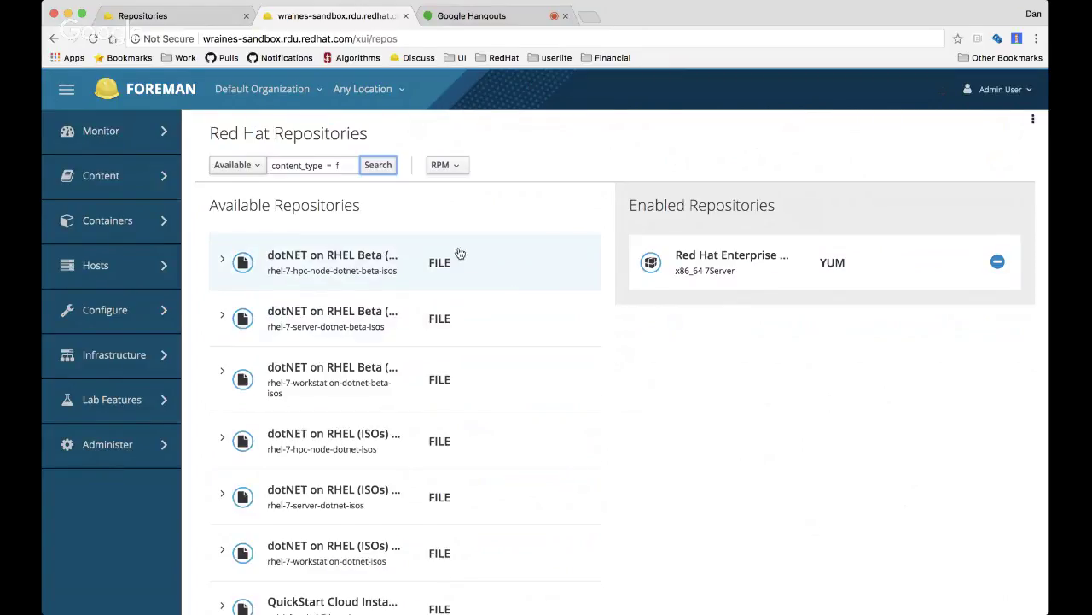
# Browse the file repository sets and try to enable the x86_64 repository of rhel-7-workstation-dotnet-beta-isos
pyautogui.scroll(-10, 499, 365)
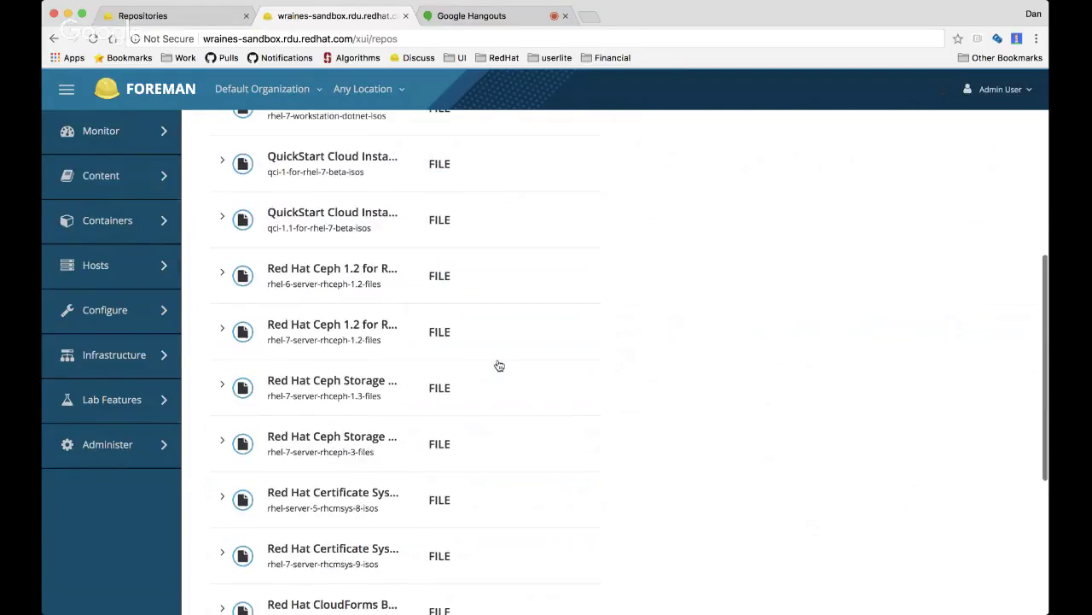
pyautogui.scroll(12, 499, 365)
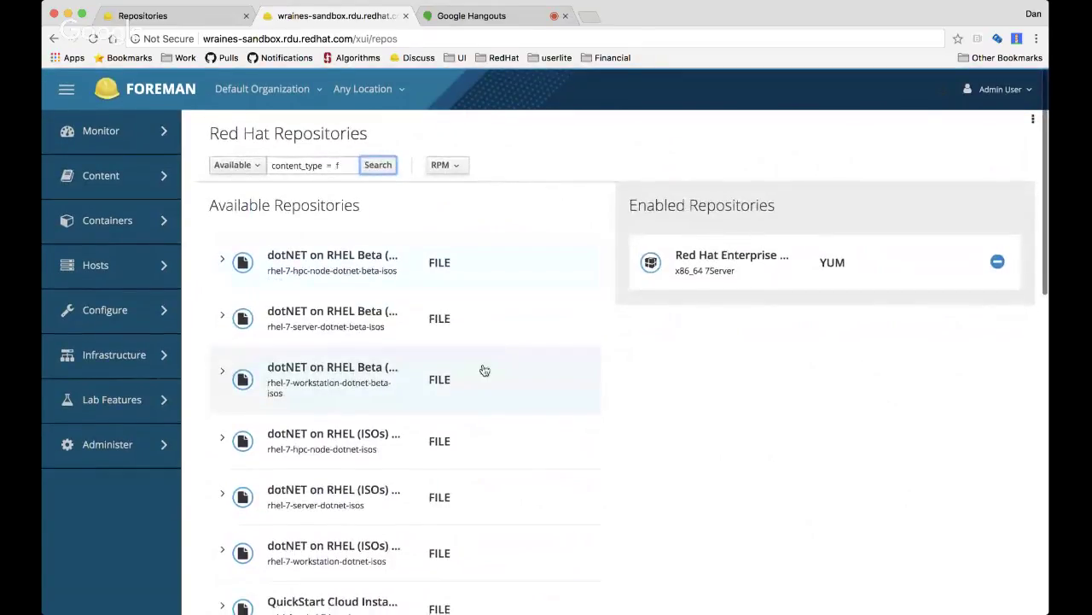
pyautogui.click(484, 369)
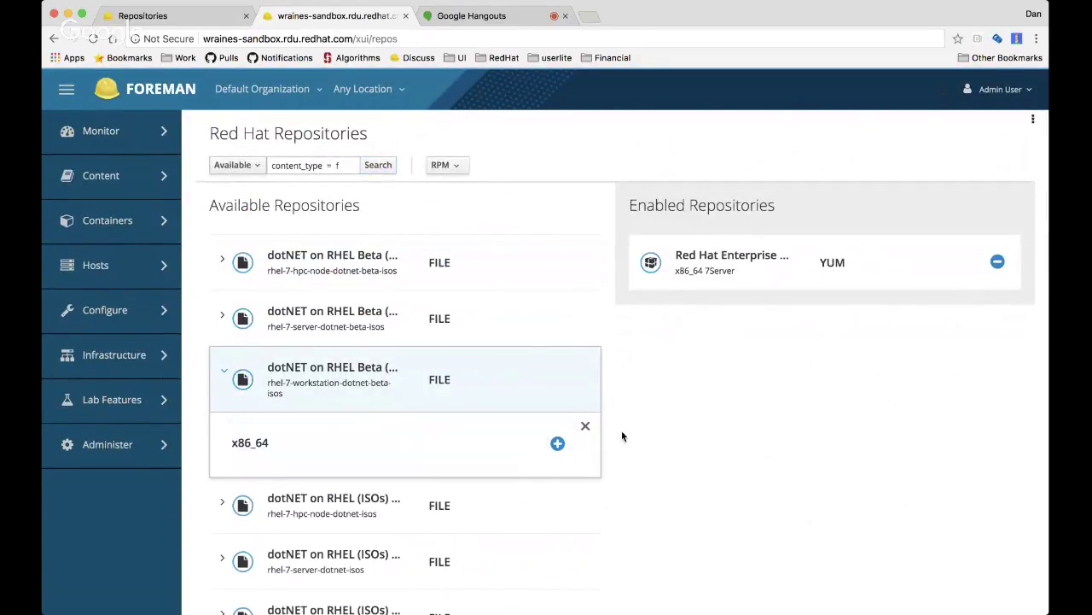
pyautogui.click(558, 443)
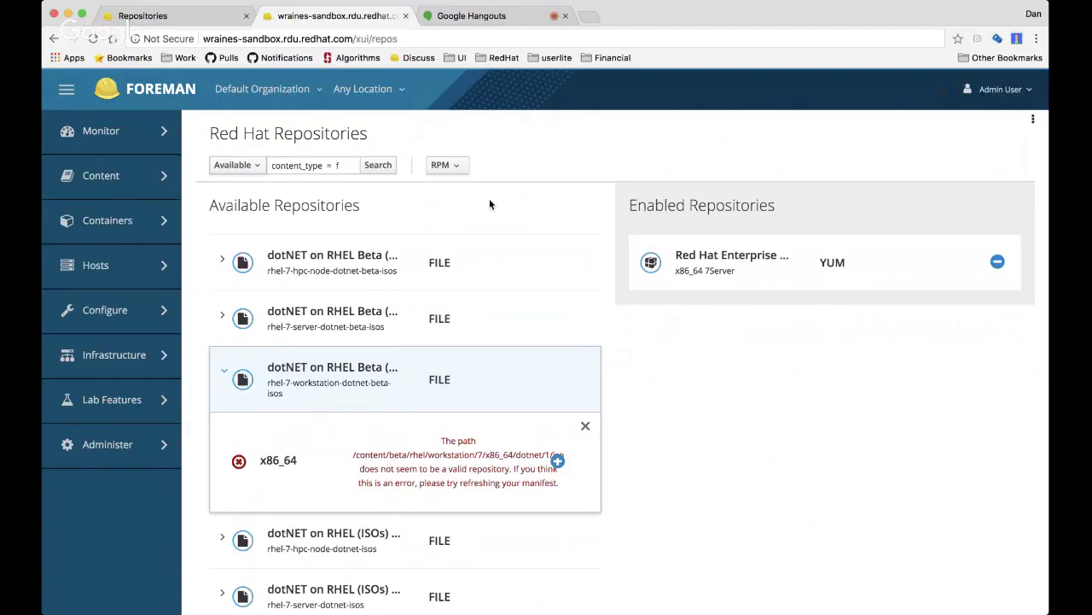
# Try adding Debug RPM and OSTree to the repository type filter, and clear all its selections, including RPM
pyautogui.click(460, 170)
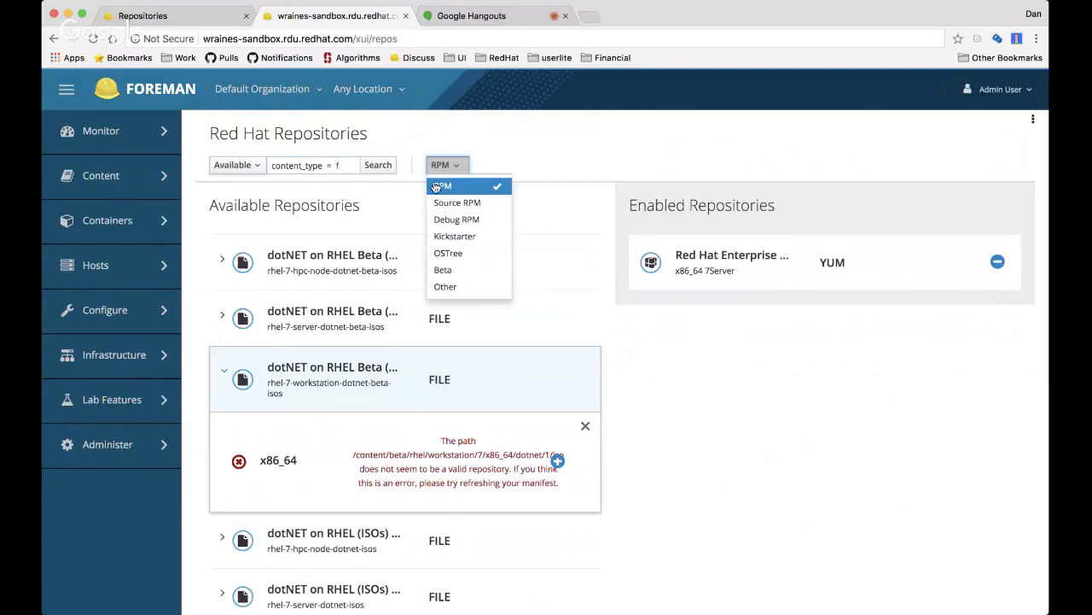
pyautogui.click(482, 219)
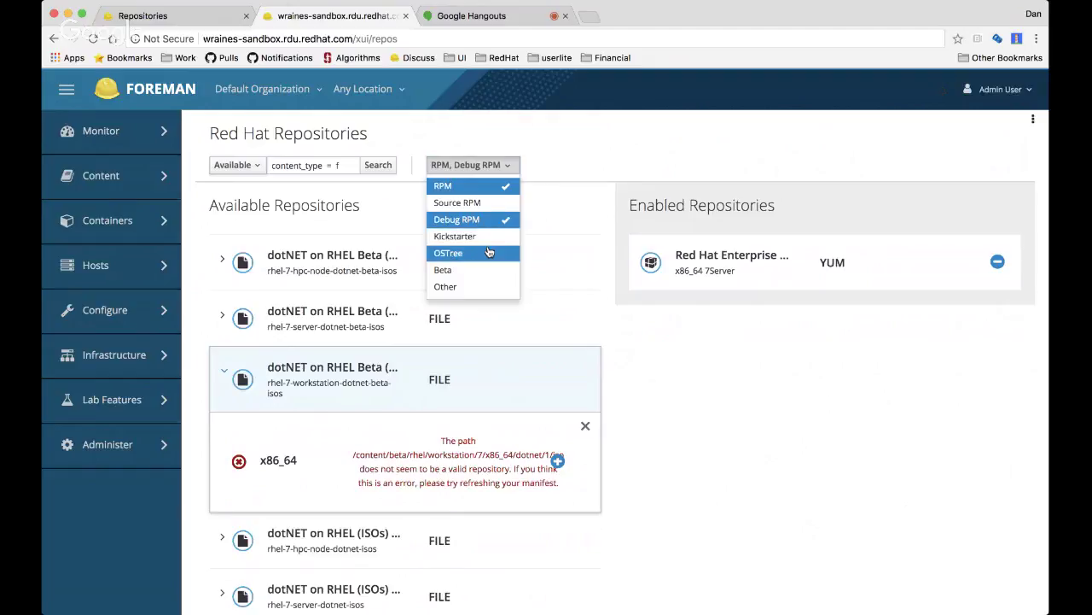
pyautogui.click(489, 252)
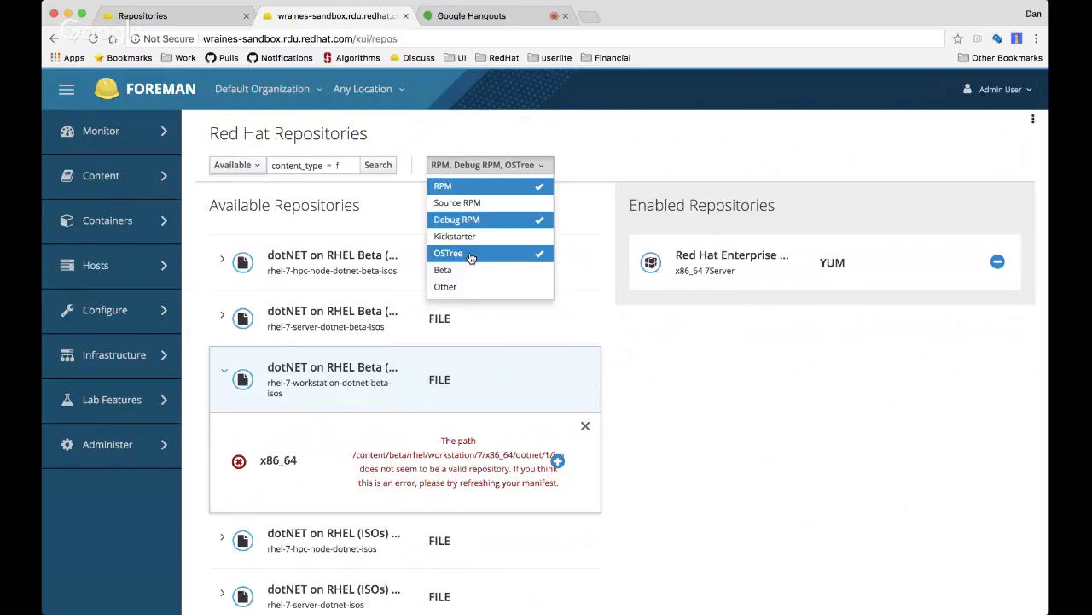
pyautogui.click(470, 257)
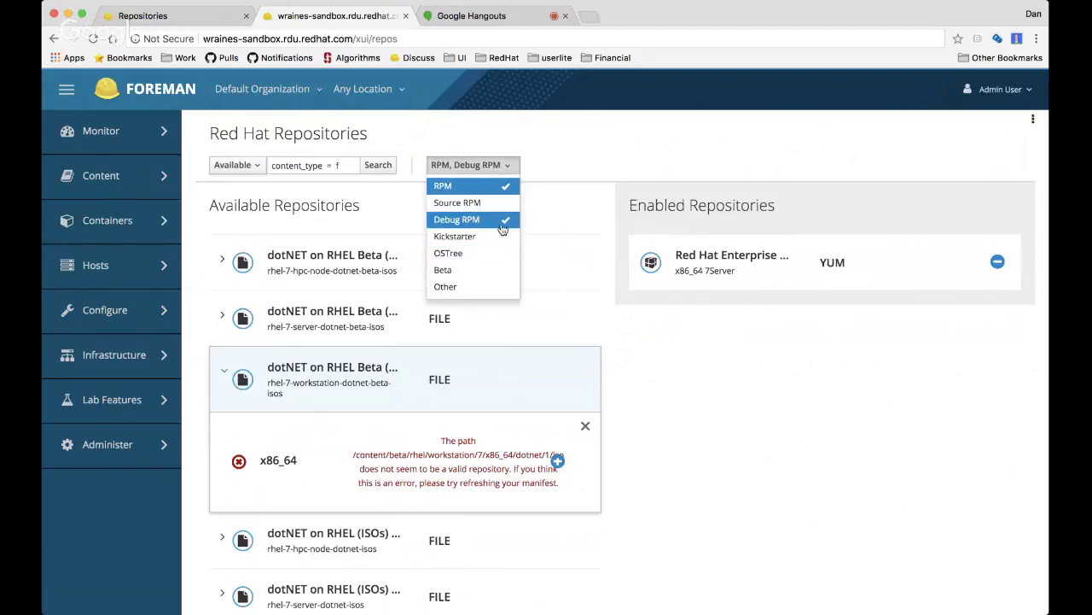
pyautogui.click(502, 228)
pyautogui.click(499, 186)
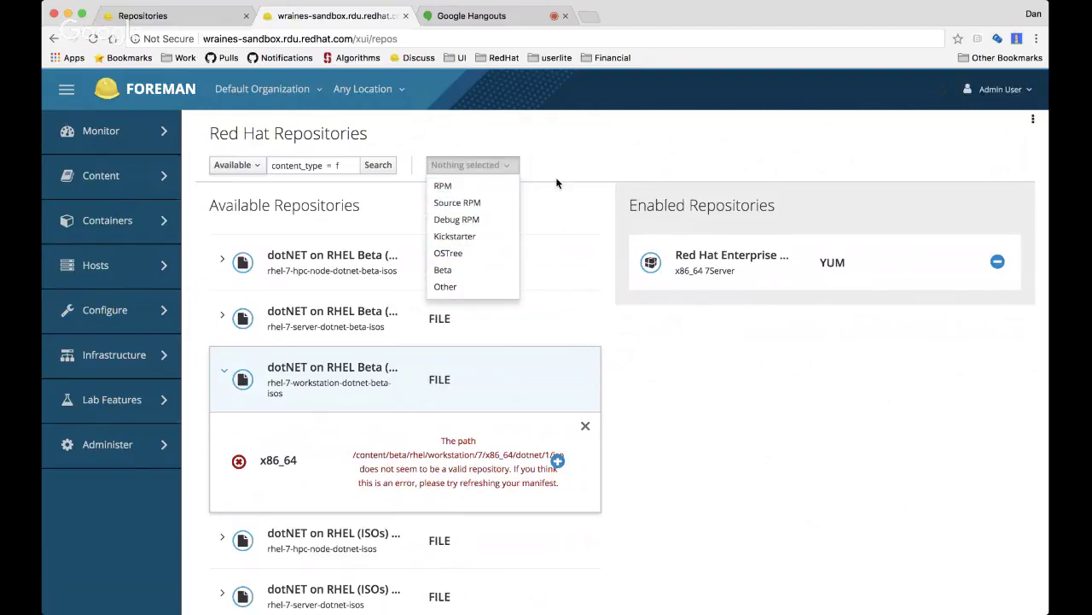
pyautogui.click(555, 181)
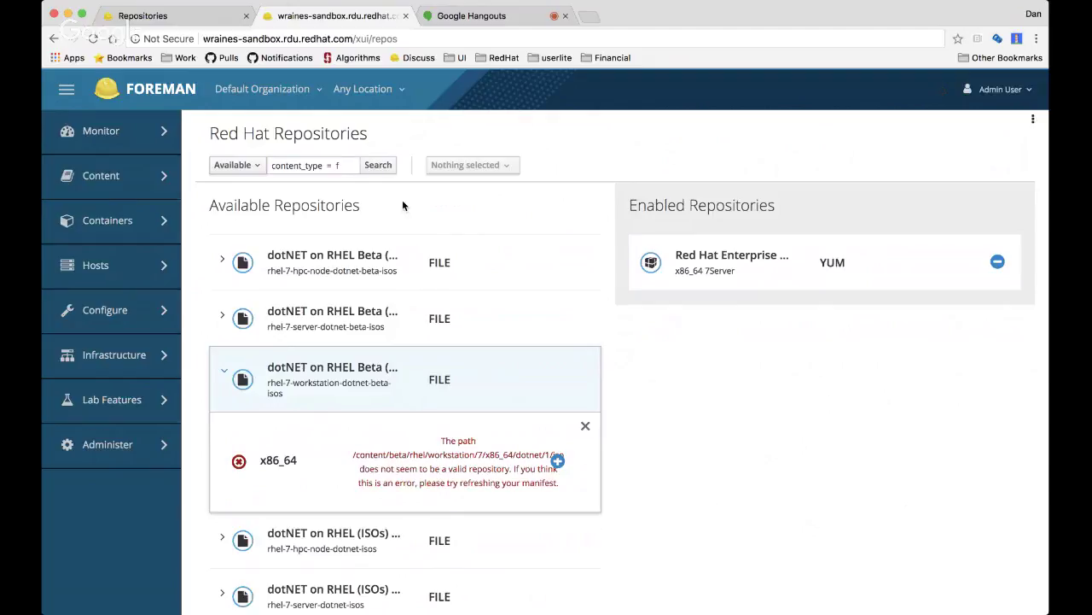
# Reduce the page zoom by two levels and close the details of the rhel-7-workstation-dotnet-beta-isos repository set
pyautogui.moveTo(112, 417)
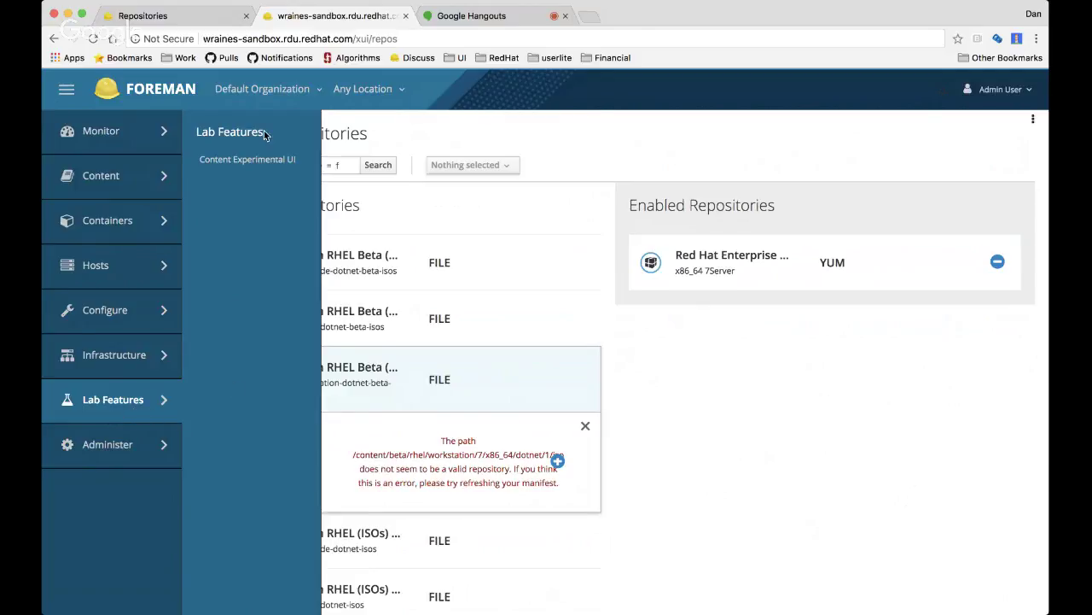
pyautogui.moveTo(128, 183)
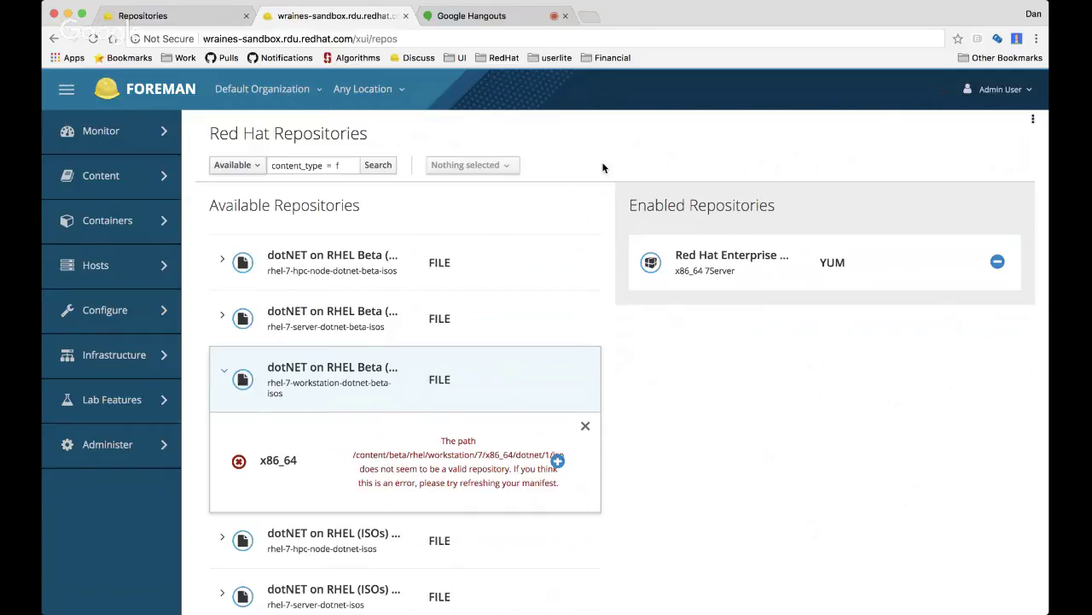
pyautogui.moveTo(149, 415)
pyautogui.press('super+minus')
pyautogui.press('super+minus')
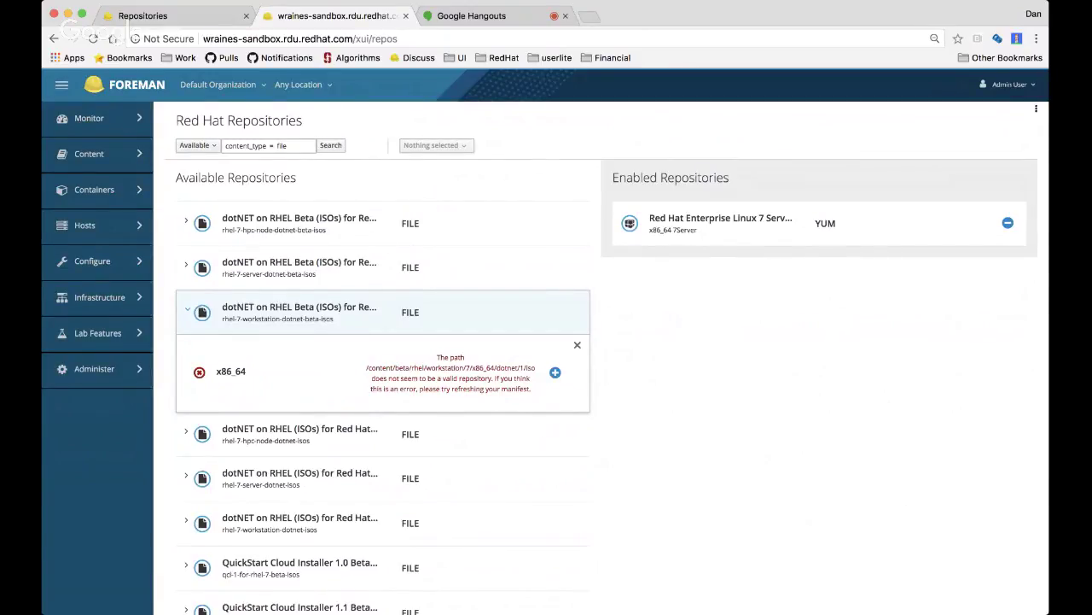
pyautogui.scroll(-10, 546, 358)
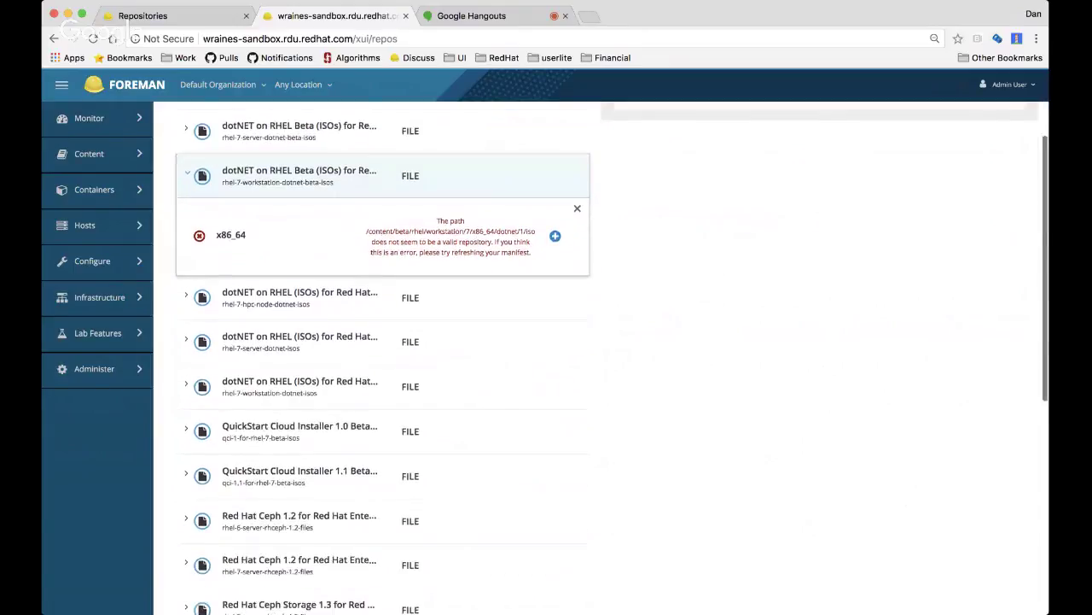
pyautogui.scroll(10, 805, 348)
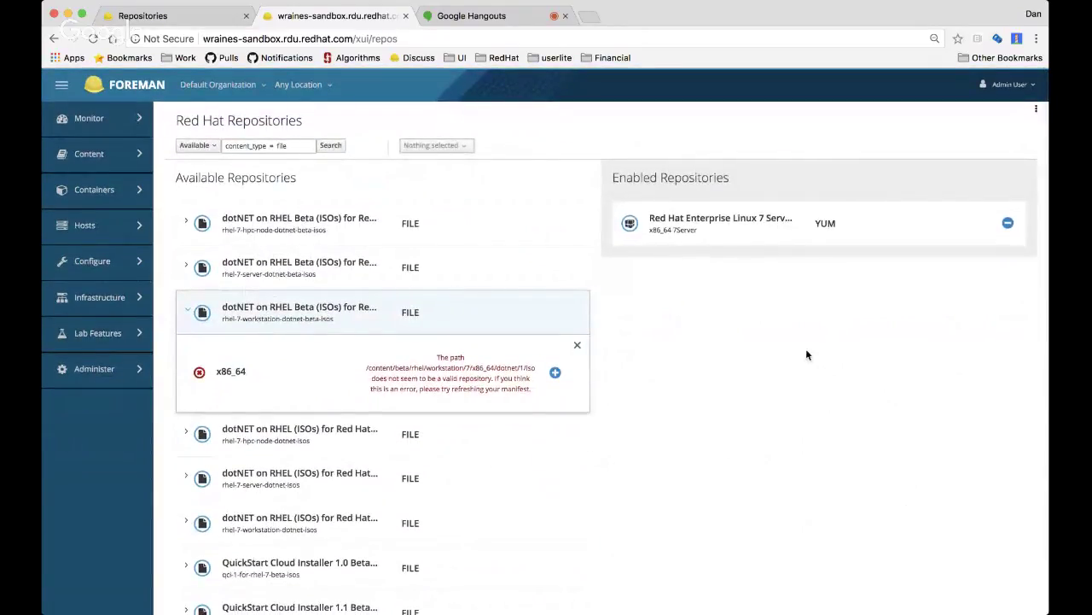
pyautogui.click(578, 346)
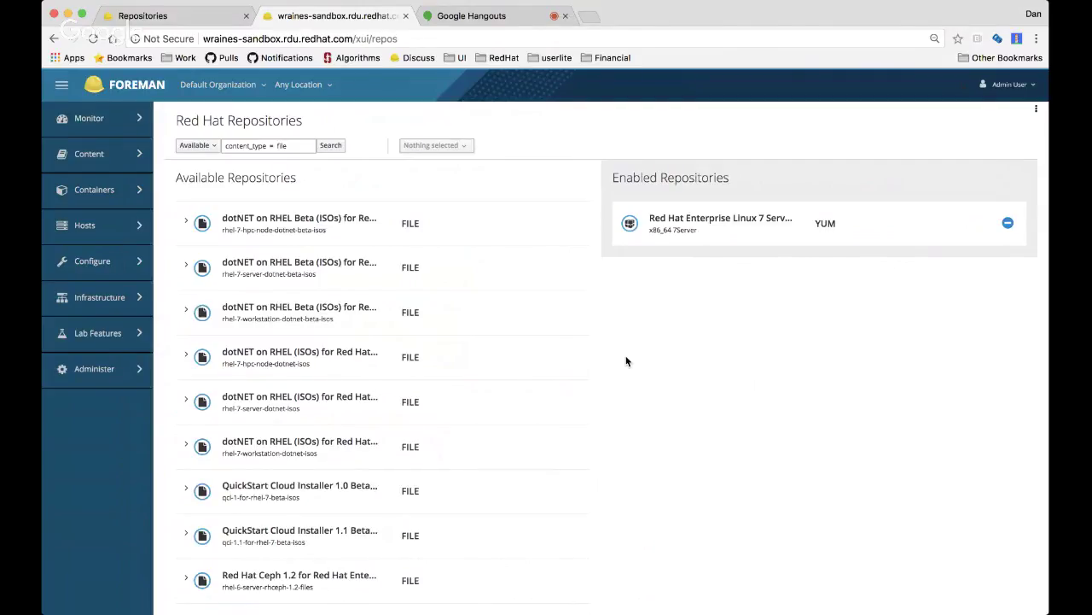
# View the old Enable Red Hat Repositories page for comparison and return to the new Red Hat Repositories page
pyautogui.click(96, 167)
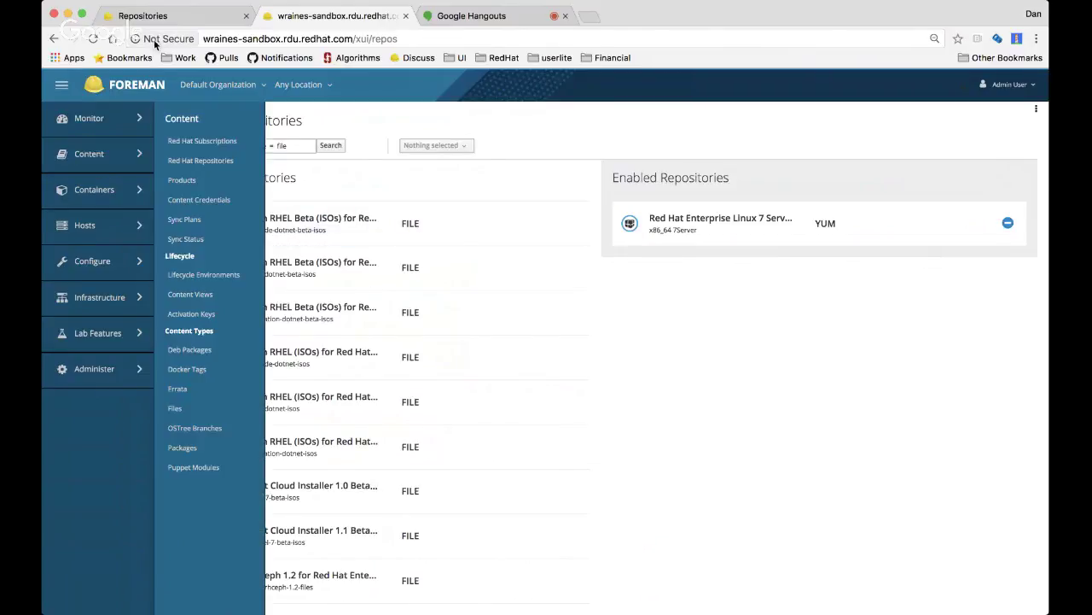
pyautogui.click(174, 23)
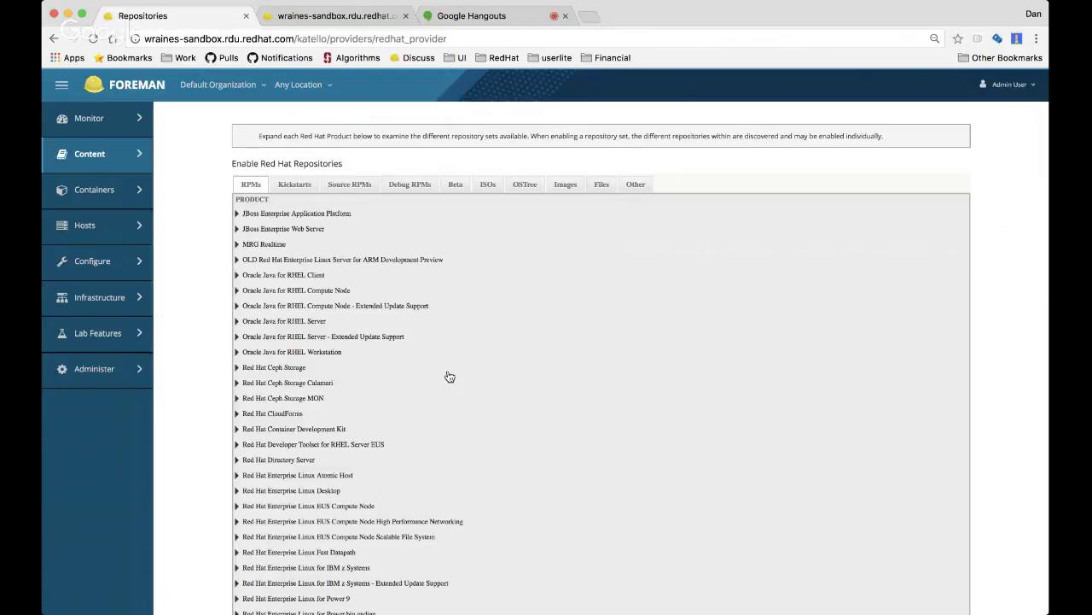
pyautogui.click(330, 19)
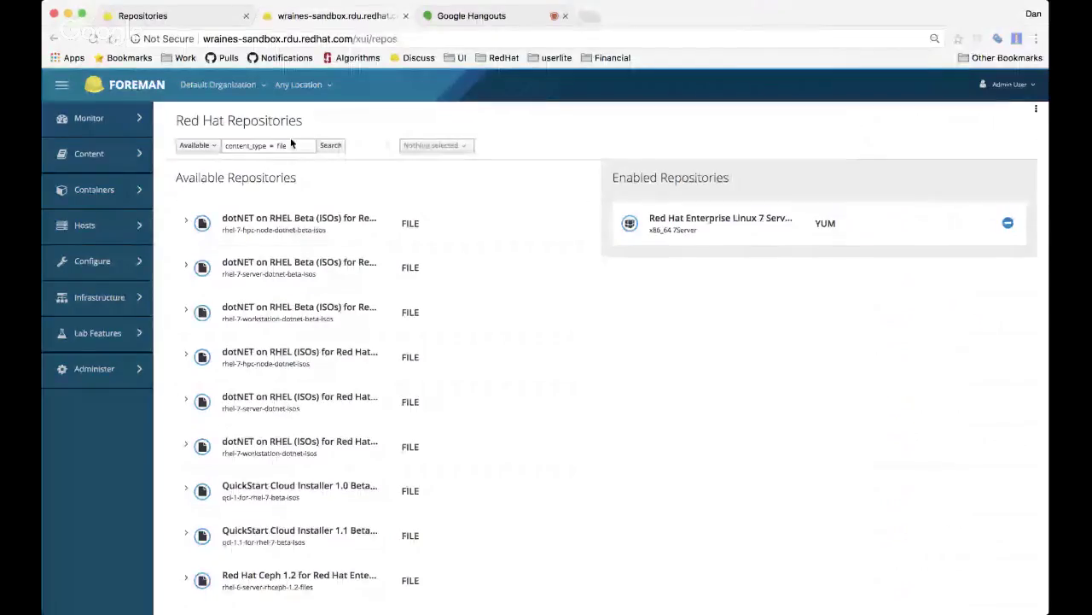
# Remove the value file from the content_type search query to show the available content types
pyautogui.click(296, 148)
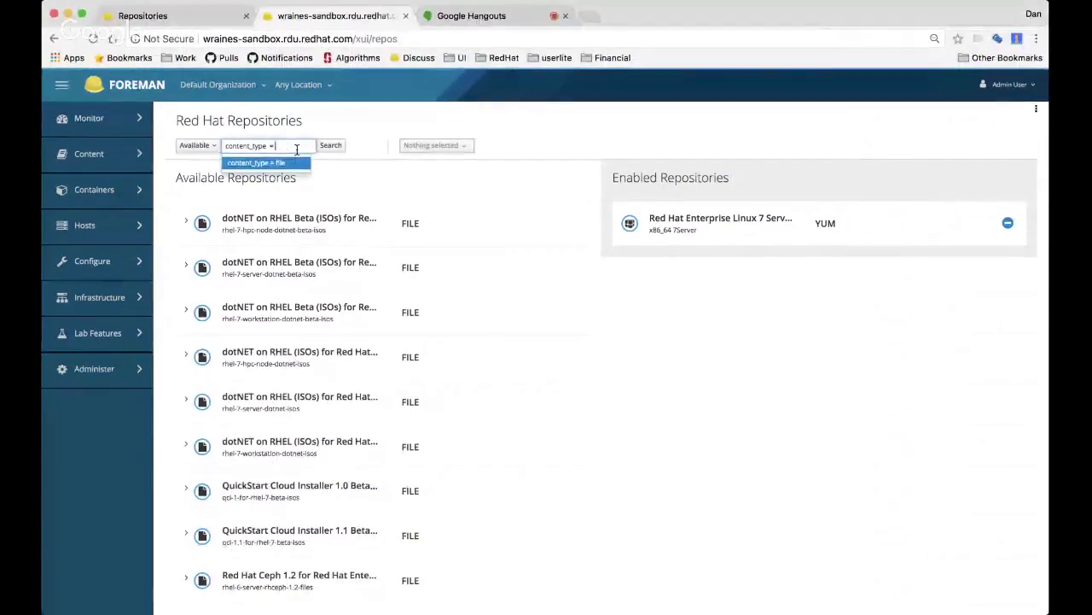
pyautogui.press('BackSpace')
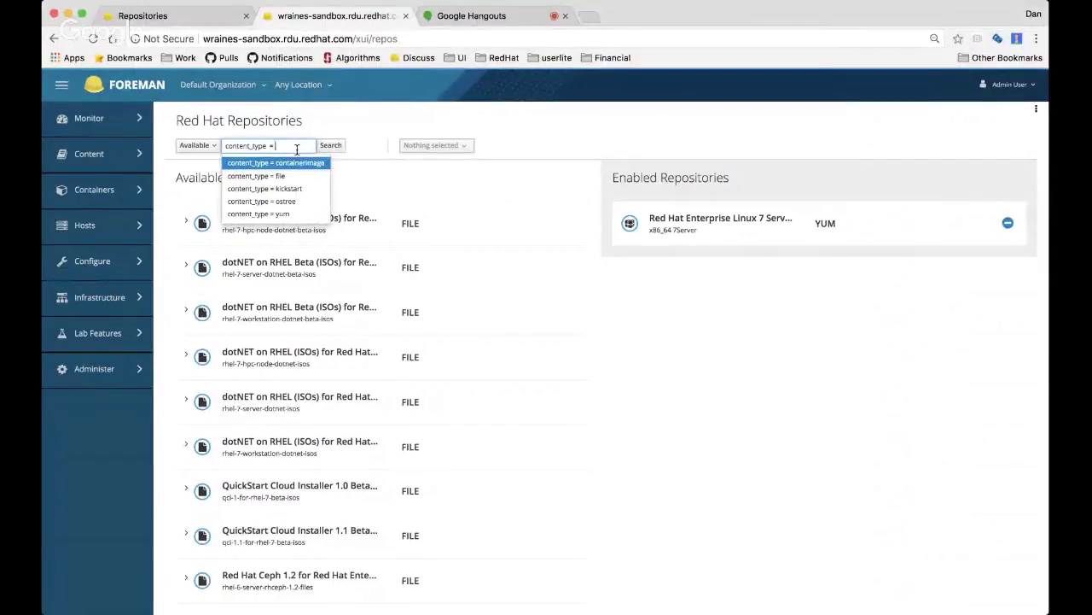
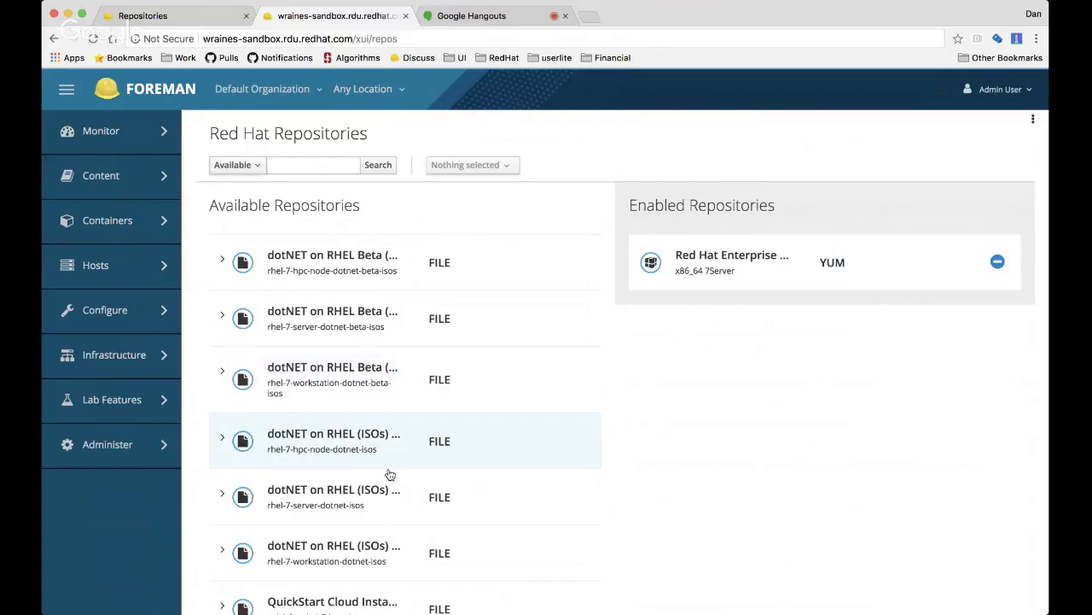
# Expand the qci-1.1-for-rhel-7-beta-isos repository set and collapse it again
pyautogui.scroll(-1, 390, 474)
pyautogui.scroll(-5, 393, 496)
pyautogui.click(487, 422)
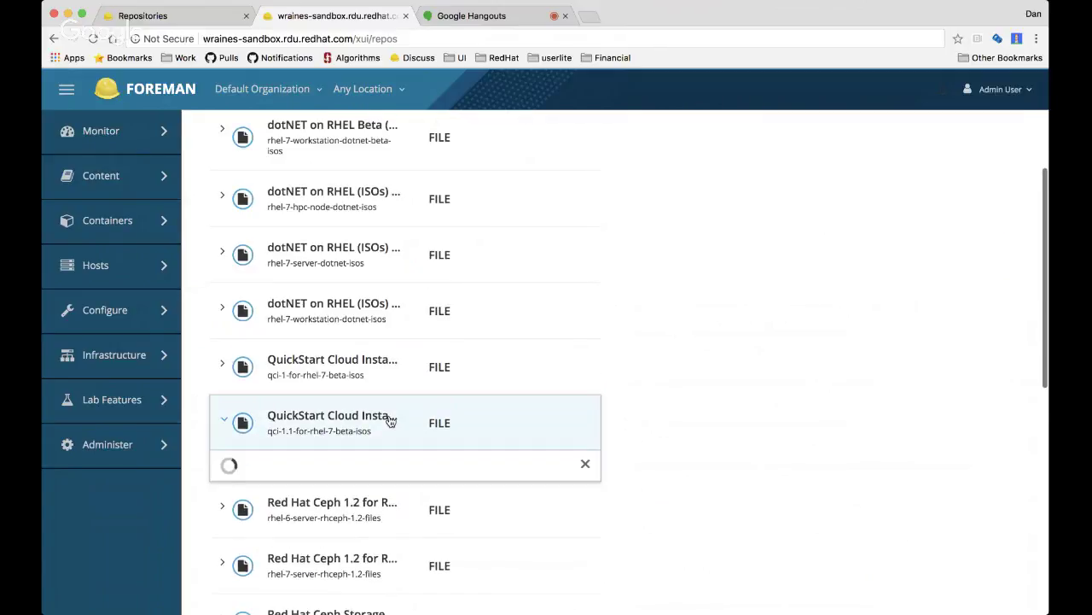
pyautogui.click(547, 422)
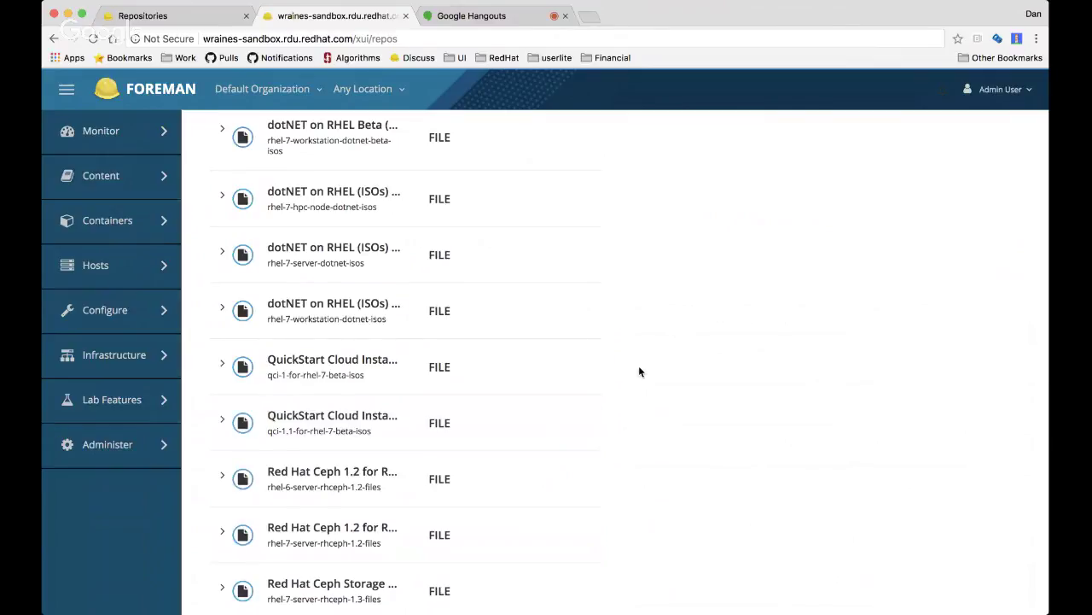
# Expand the rhel-7-workstation-dotnet-isos repository set to list its individual repositories
pyautogui.scroll(5, 639, 371)
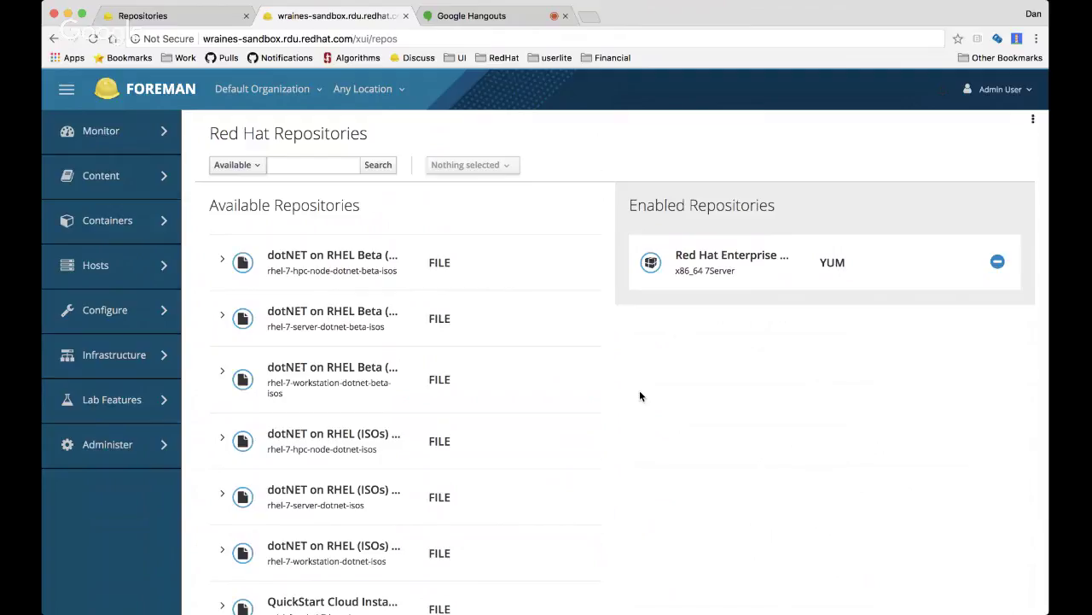
pyautogui.scroll(-3, 561, 438)
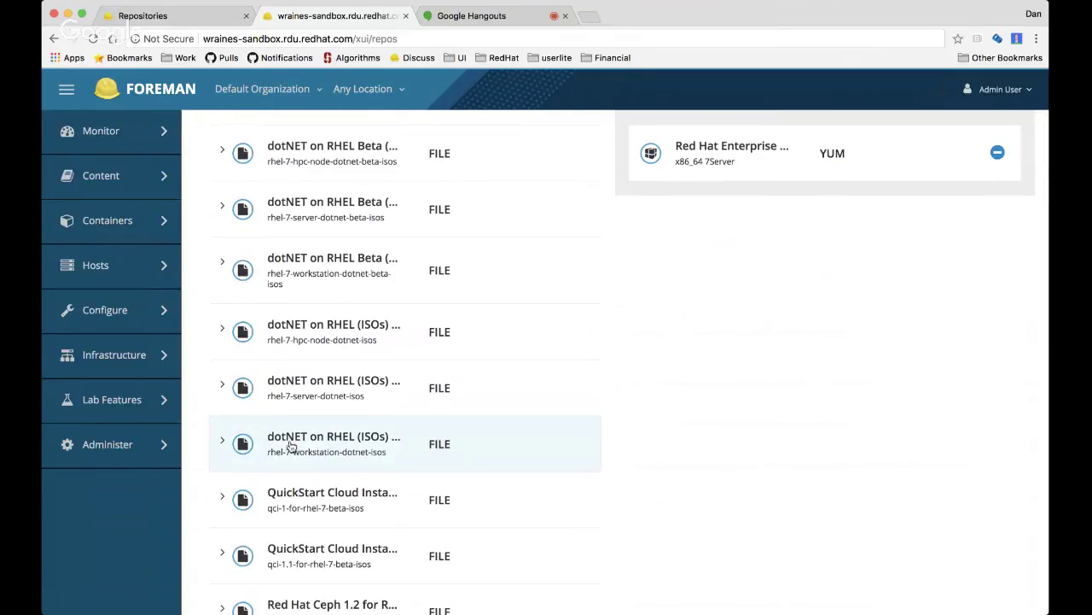
pyautogui.click(473, 454)
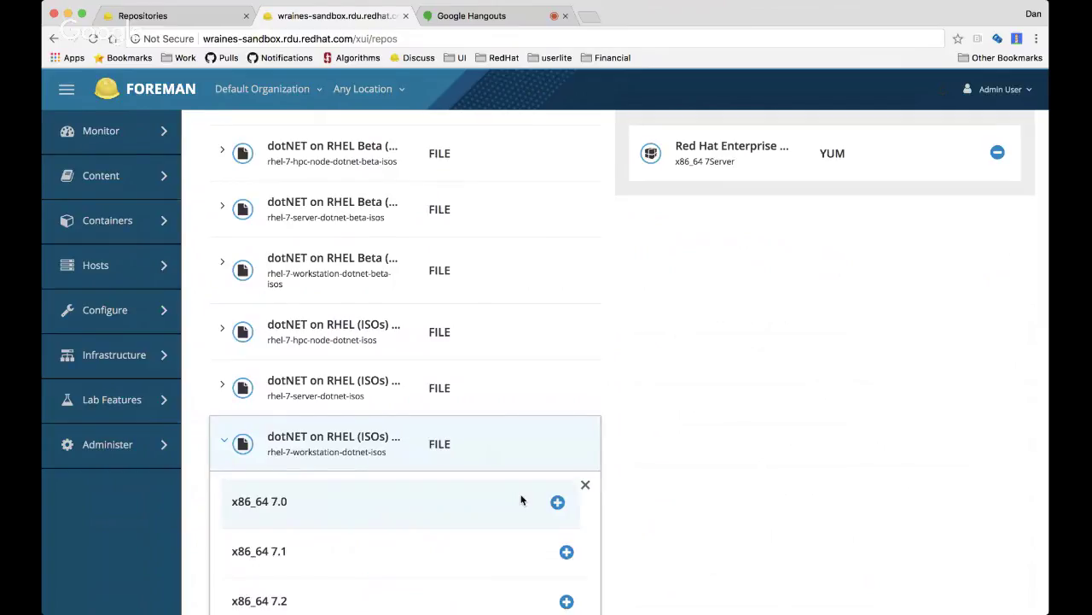
# Review the individual repositories under rhel-7-workstation-dotnet-isos, and briefly expand and collapse the rhel-7-hpc-node-dotnet-beta-isos set
pyautogui.scroll(-5, 524, 500)
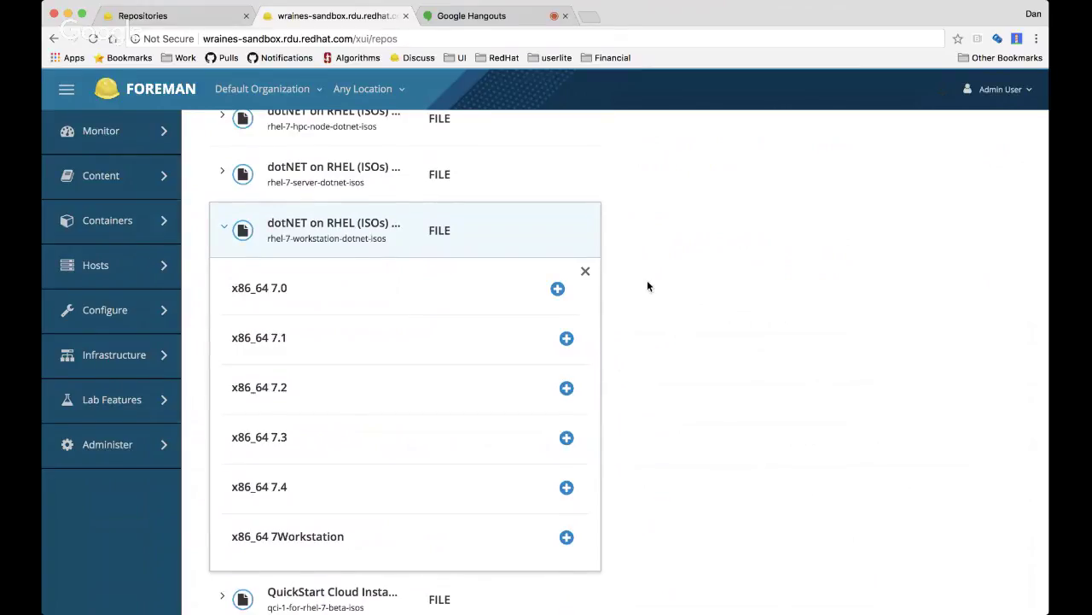
pyautogui.scroll(5, 647, 285)
pyautogui.scroll(-1, 612, 328)
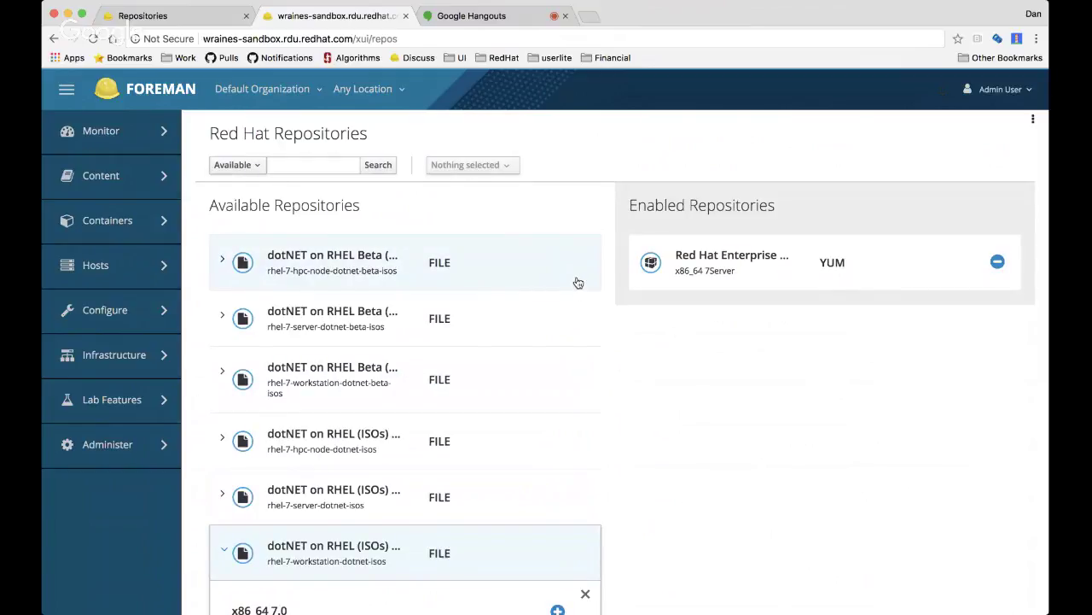
pyautogui.scroll(-5, 578, 283)
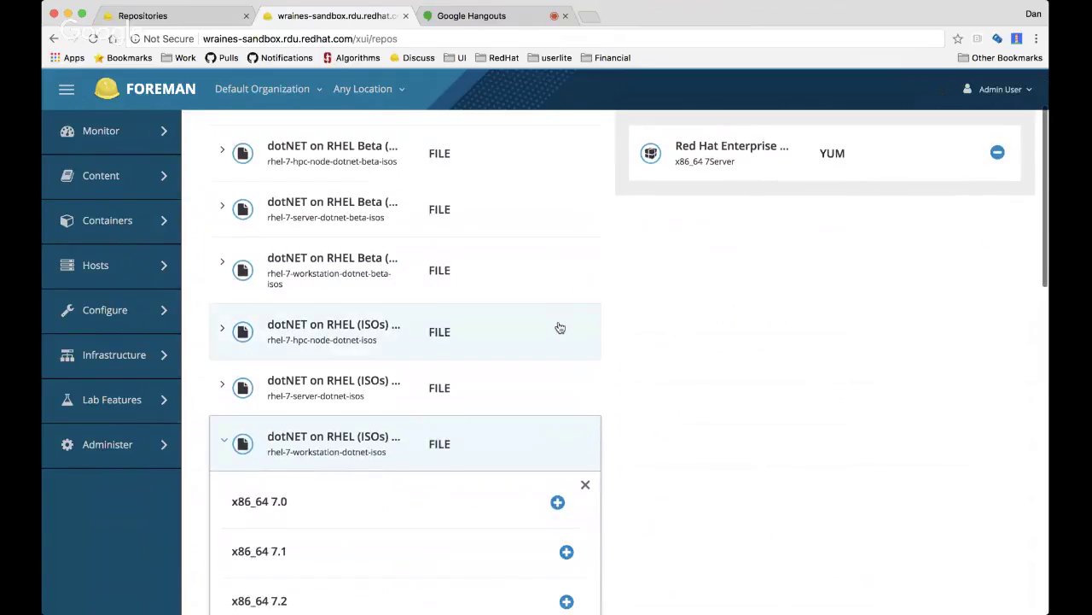
pyautogui.scroll(2, 518, 197)
pyautogui.click(518, 196)
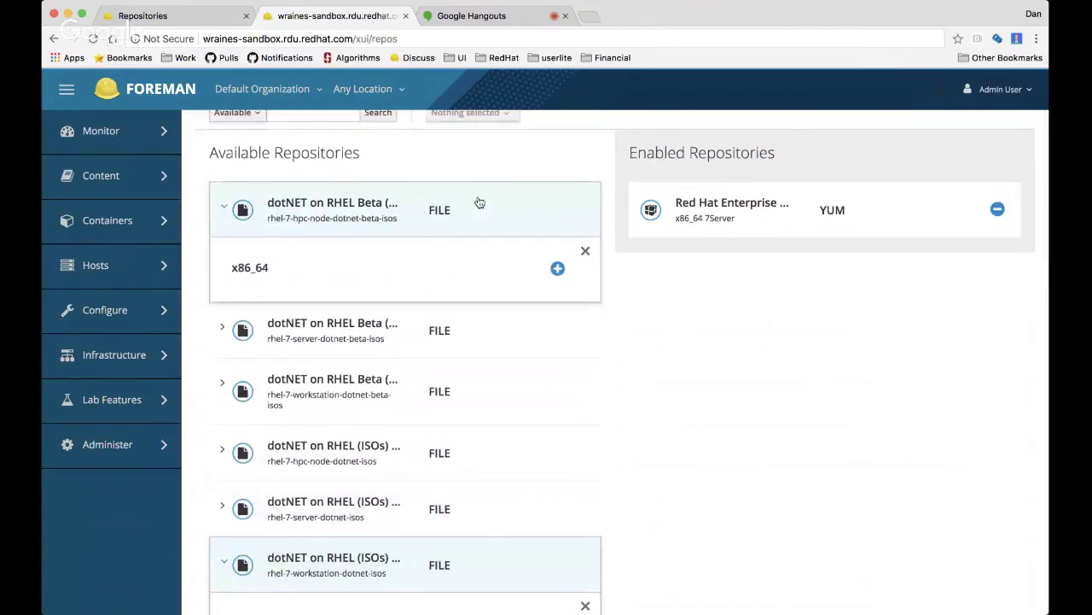
pyautogui.click(480, 202)
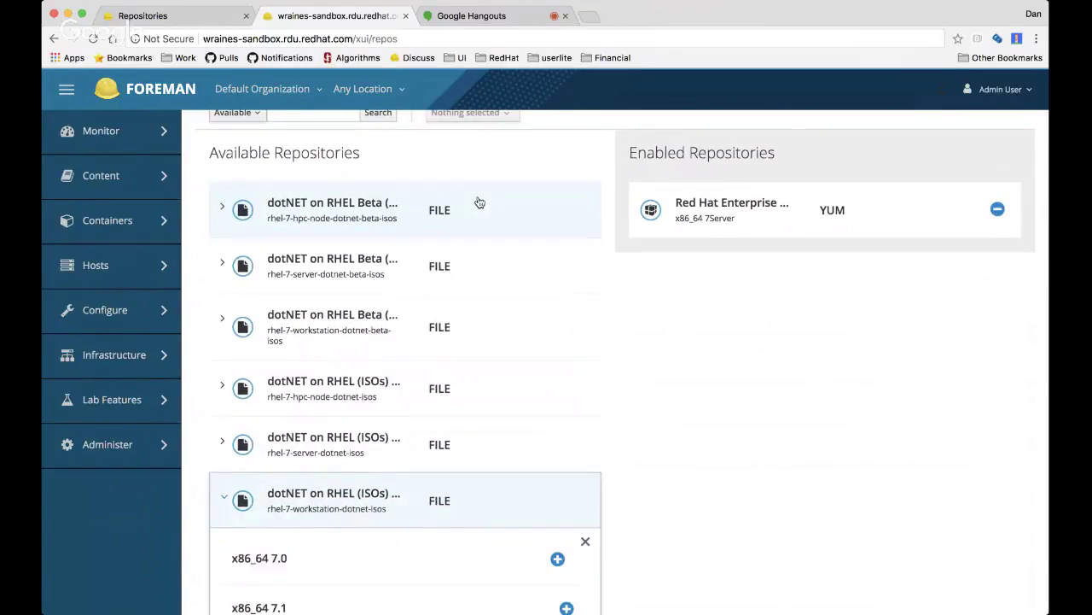
# Try to enable all six repositories of the rhel-7-workstation-dotnet-isos set, x86_64 7.0 through 7.4 and x86_64 7Workstation
pyautogui.scroll(-2, 636, 363)
pyautogui.scroll(-2, 631, 368)
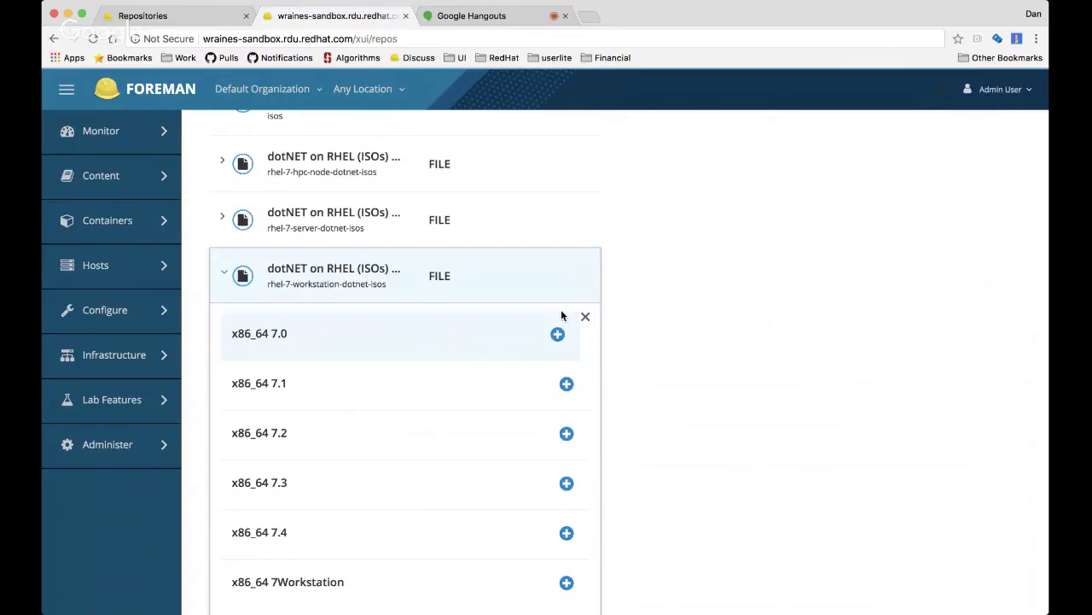
pyautogui.scroll(-2, 627, 317)
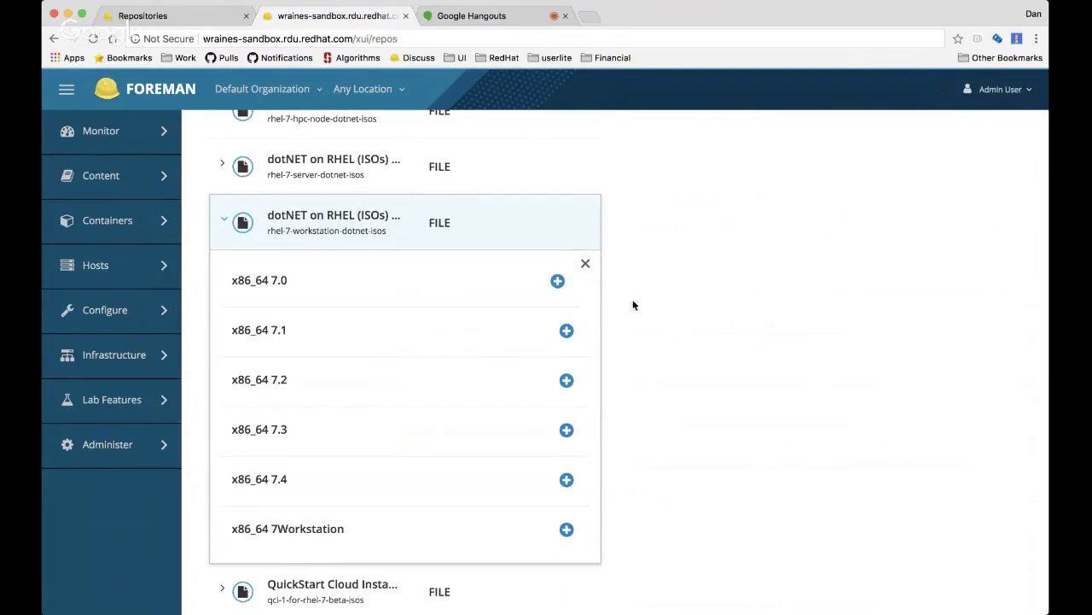
pyautogui.click(566, 531)
pyautogui.click(567, 479)
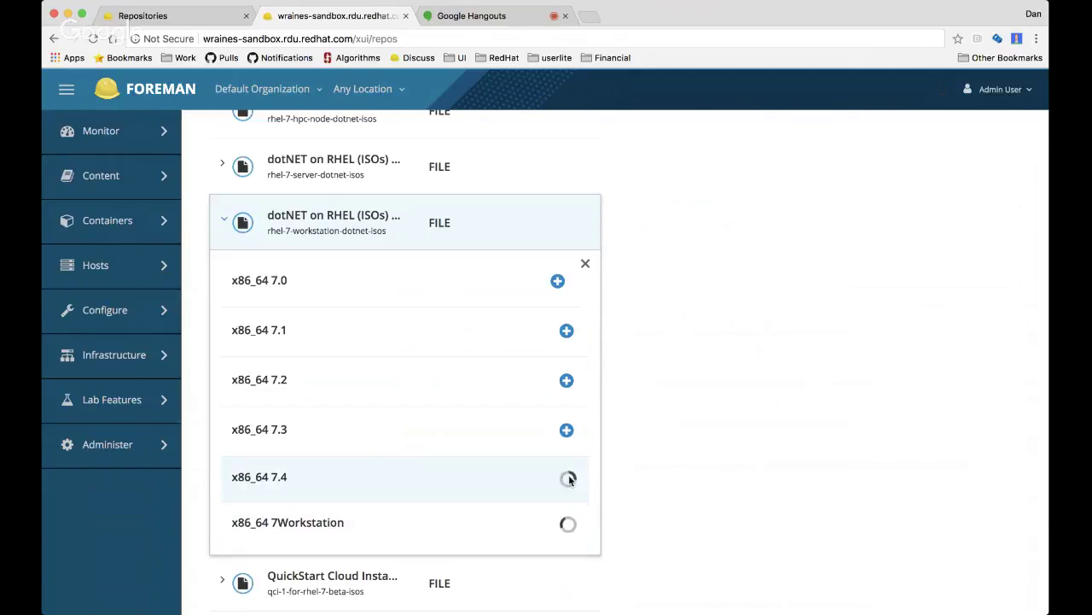
pyautogui.click(567, 429)
pyautogui.click(566, 380)
pyautogui.click(566, 331)
pyautogui.click(557, 283)
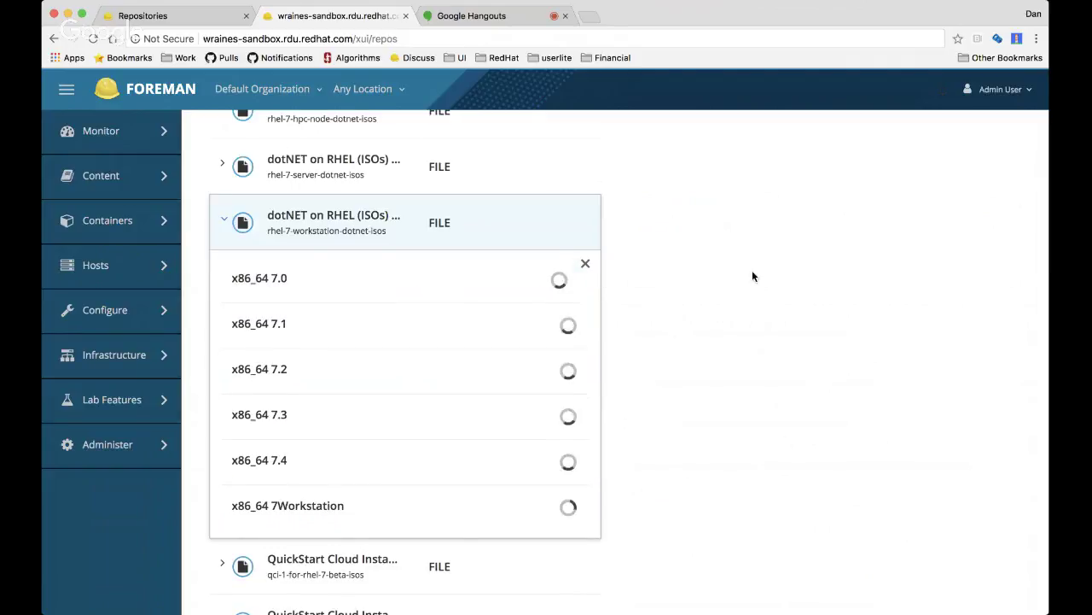
# Check the Enabled Repositories list and collapse the rhel-7-workstation-dotnet-isos repository set
pyautogui.scroll(1, 787, 270)
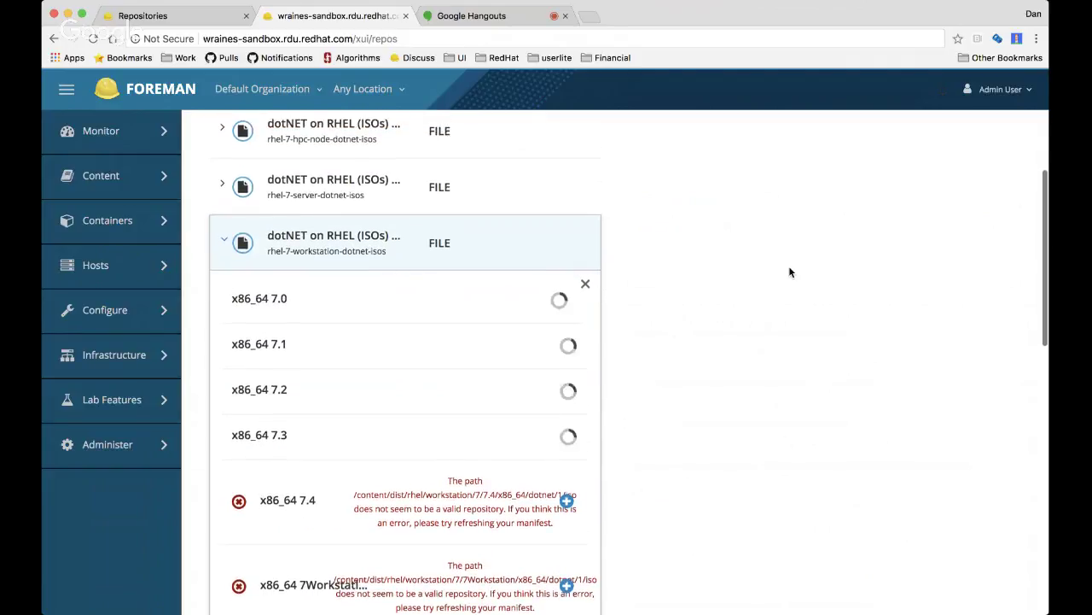
pyautogui.scroll(1, 790, 272)
pyautogui.scroll(6, 790, 271)
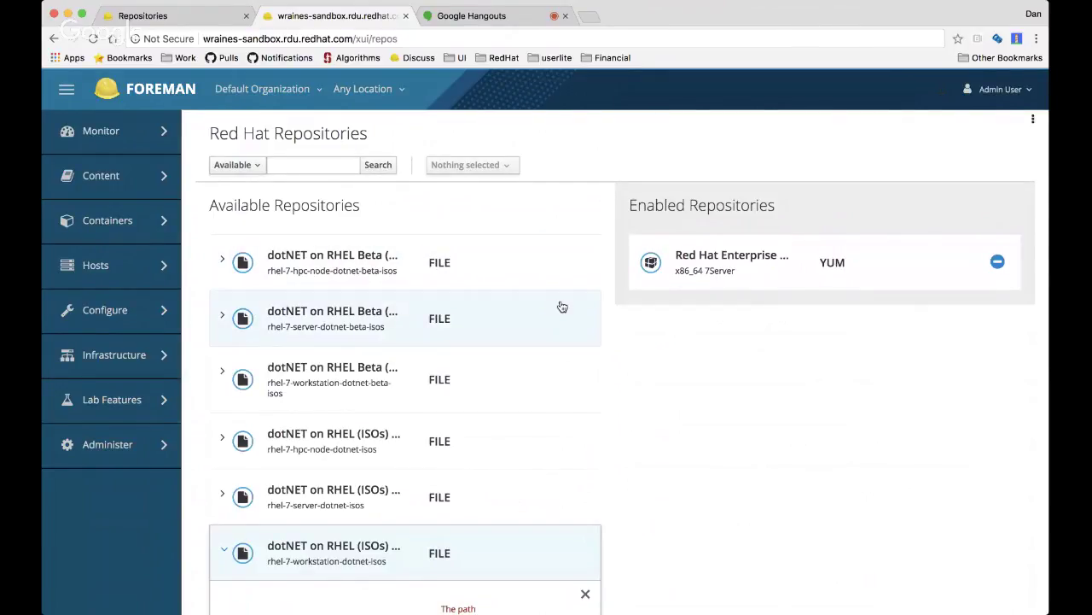
pyautogui.click(474, 549)
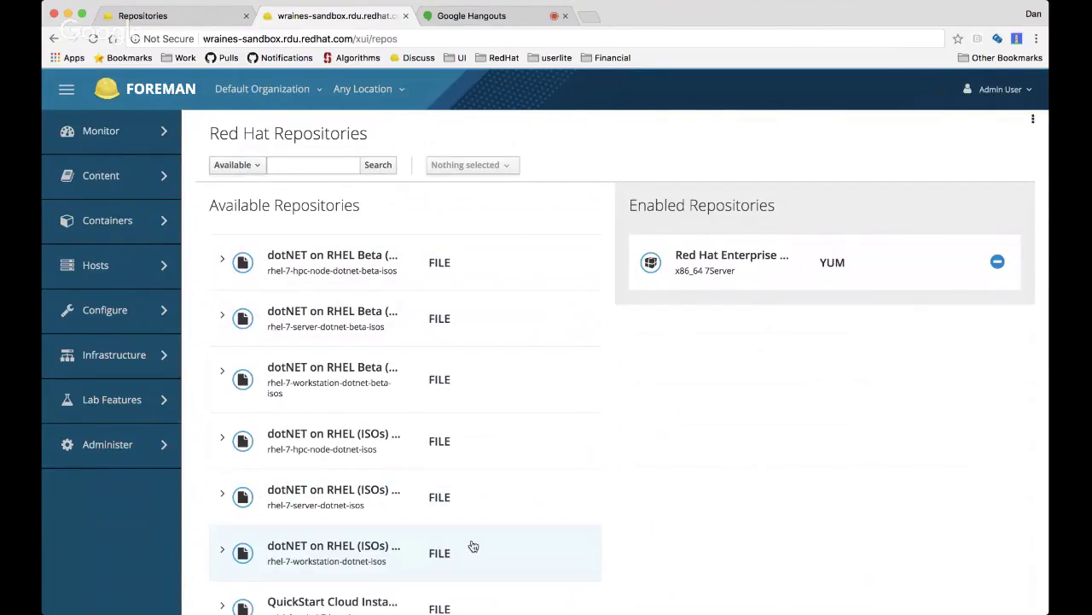
# Expand the server, workstation and hpc-node dotNET beta ISO repository sets one after another, collapsing the server set again
pyautogui.click(474, 333)
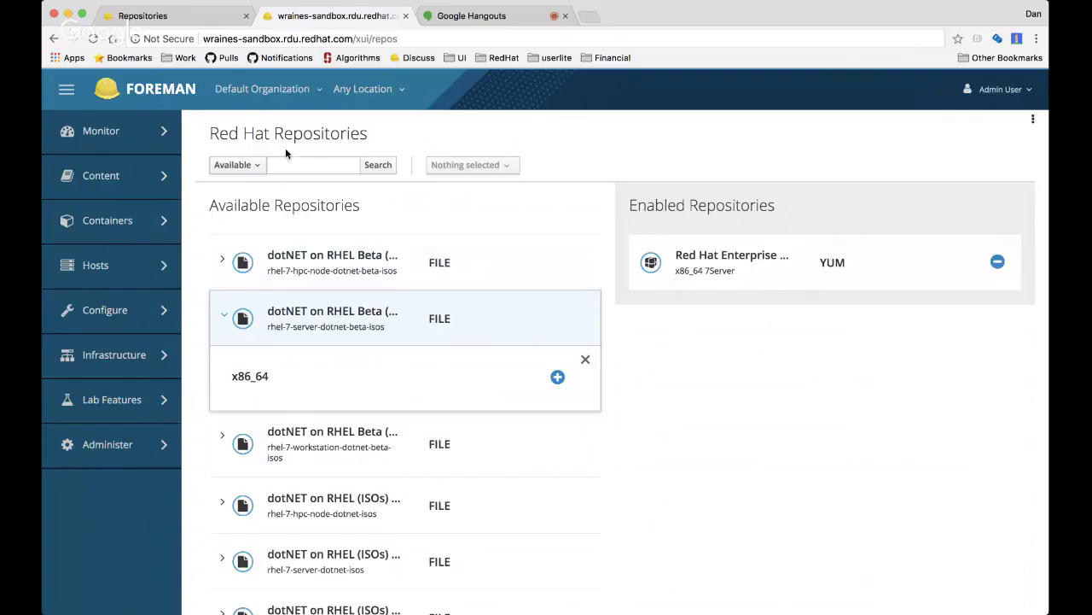
pyautogui.click(318, 167)
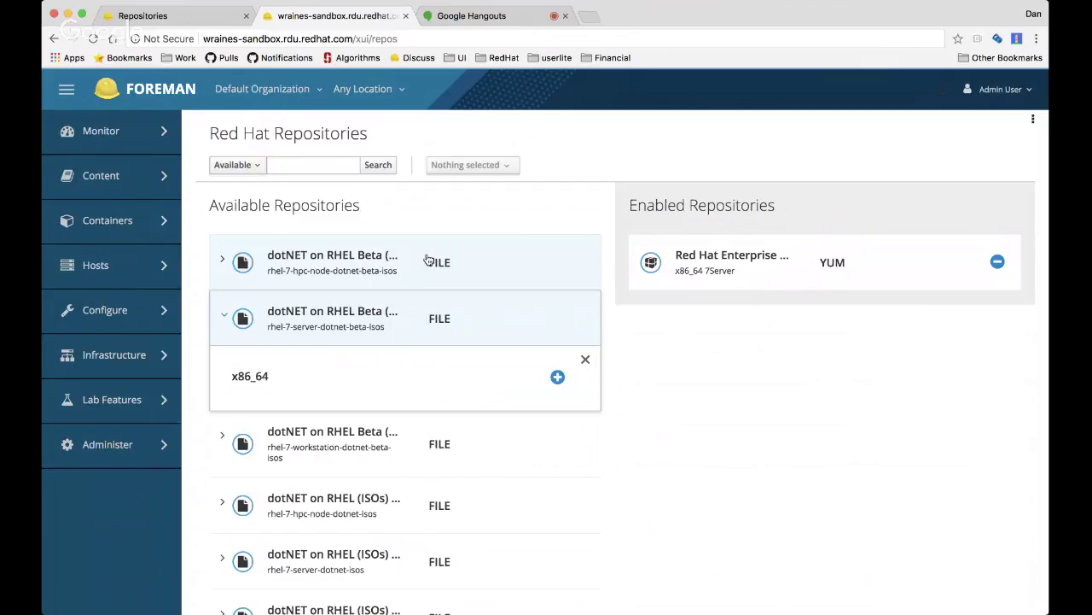
pyautogui.click(474, 446)
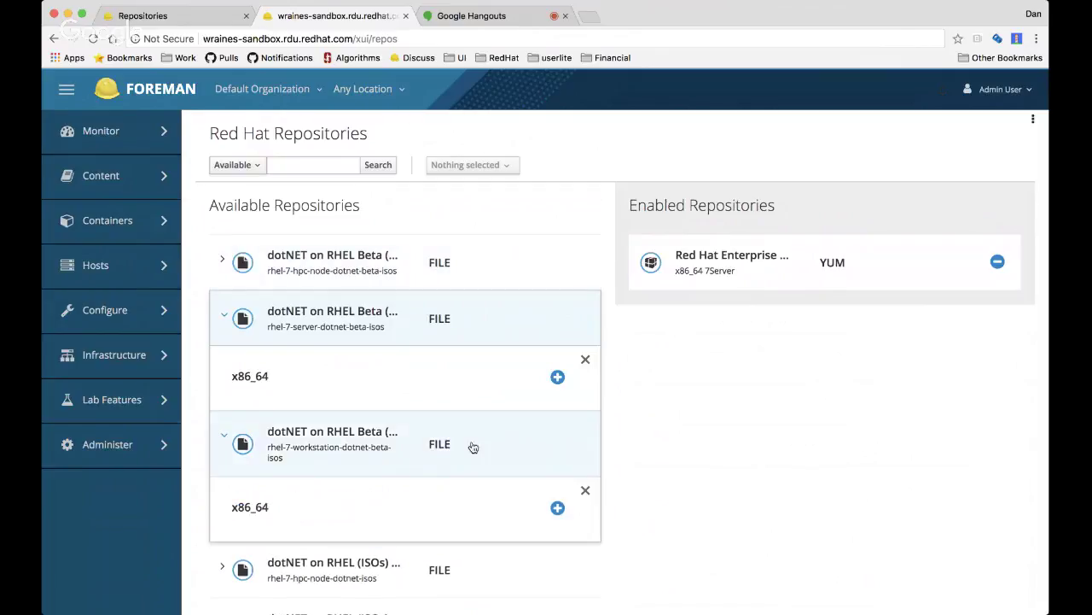
pyautogui.click(509, 300)
pyautogui.click(514, 276)
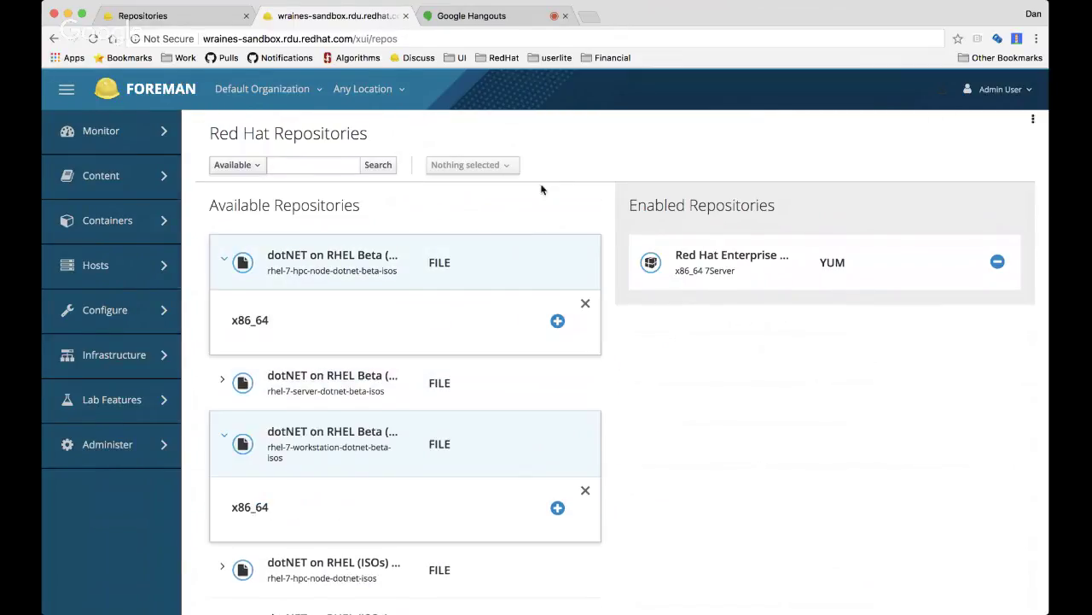
# Look through the available repository sets and collapse the expanded workstation and hpc-node dotNET beta sets
pyautogui.scroll(-5, 495, 415)
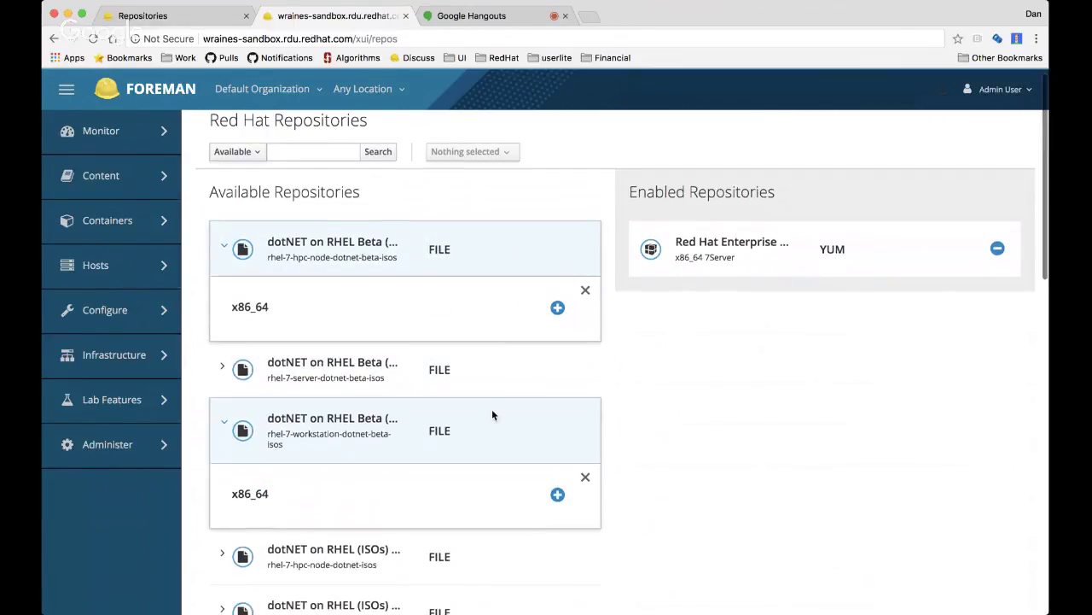
pyautogui.scroll(-1, 493, 416)
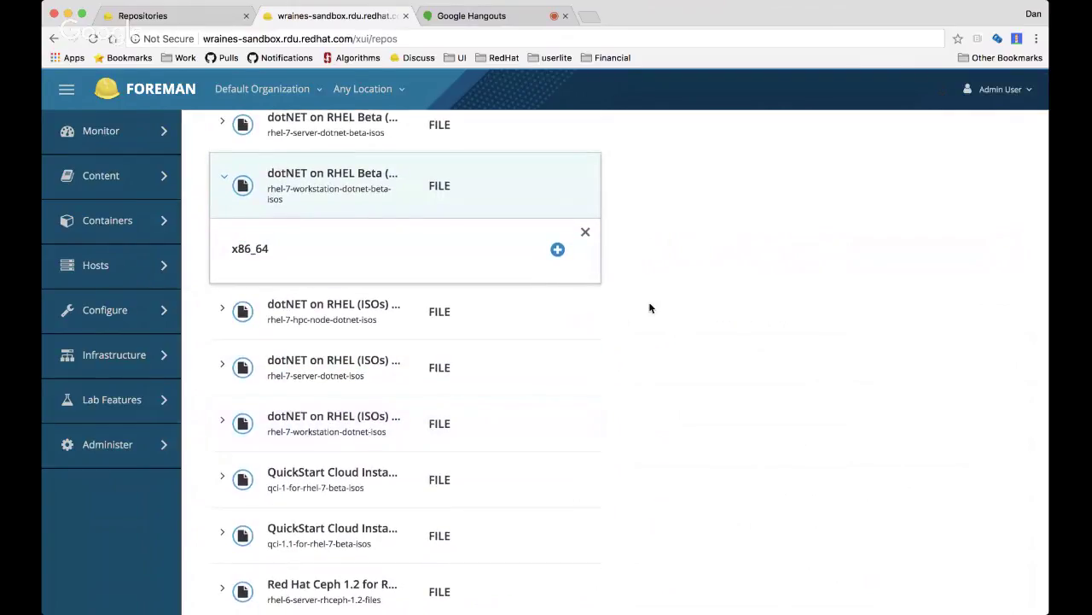
pyautogui.scroll(6, 649, 307)
pyautogui.click(517, 425)
pyautogui.click(518, 263)
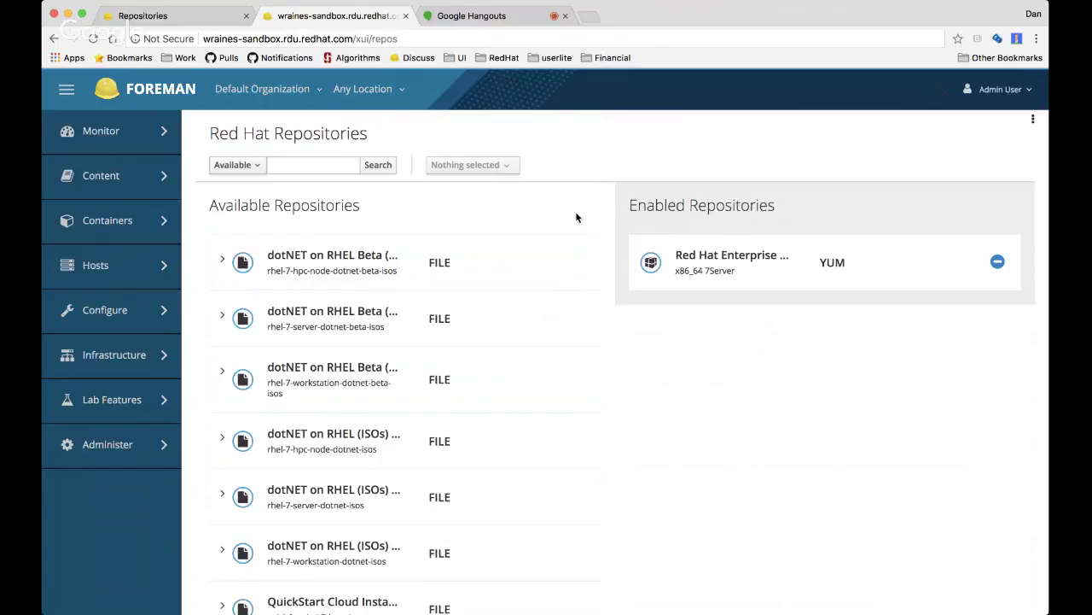
# Check the Google Hangouts call and return to the Red Hat Repositories page in Foreman
pyautogui.click(497, 17)
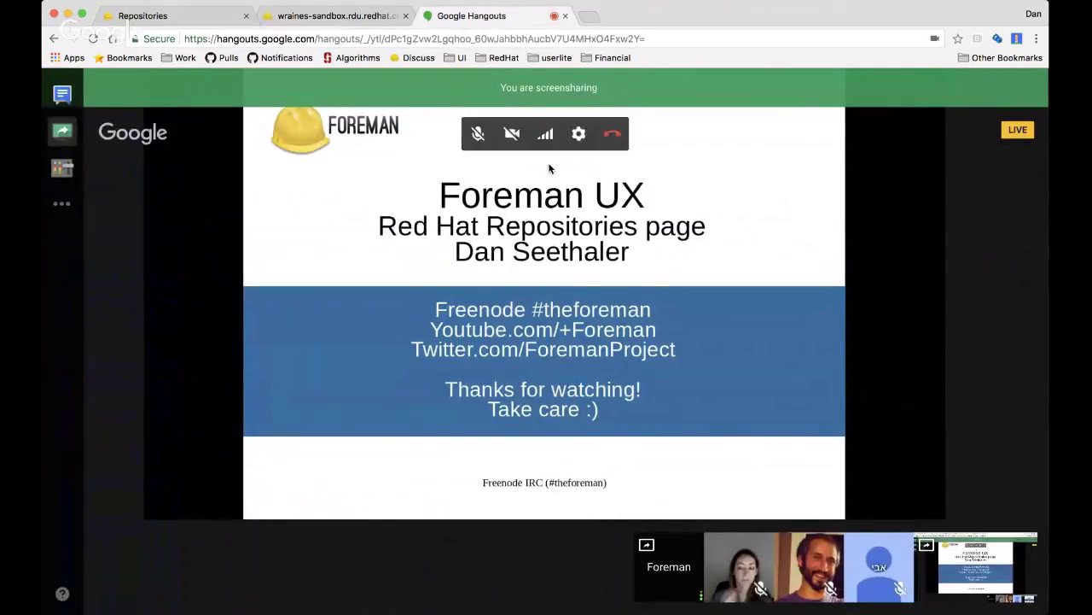
pyautogui.click(351, 18)
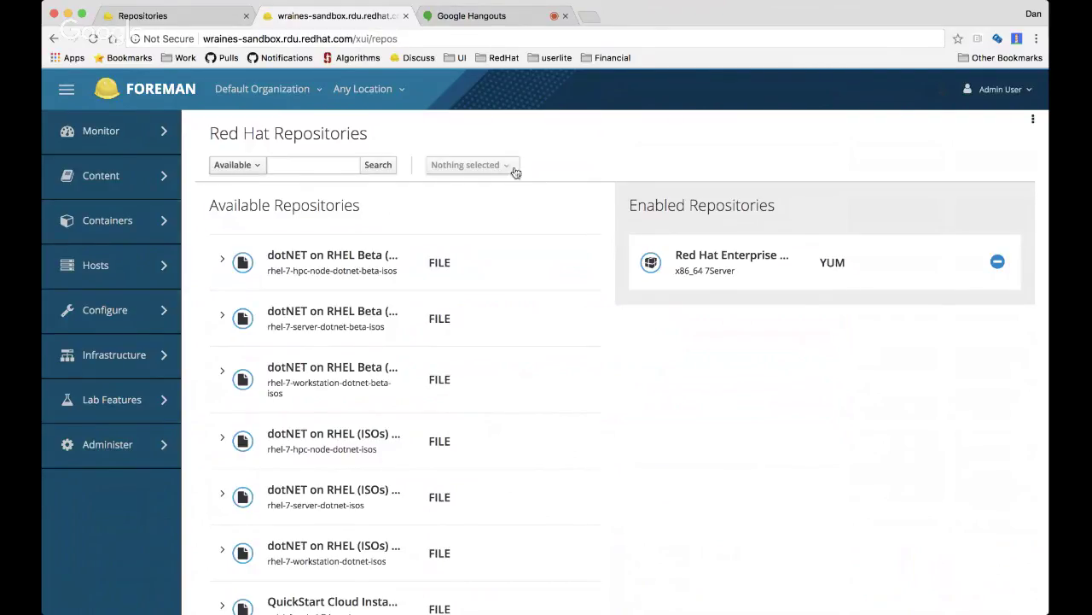
# Show the repository type filter options, from RPM and Source RPM to Beta and Other, and close the list
pyautogui.click(510, 164)
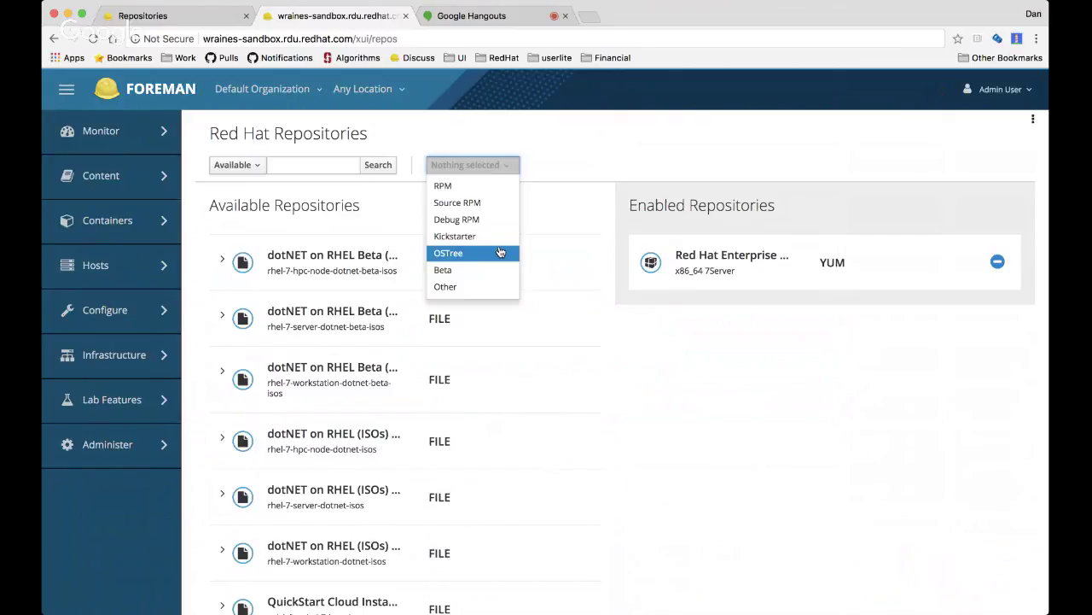
pyautogui.click(562, 170)
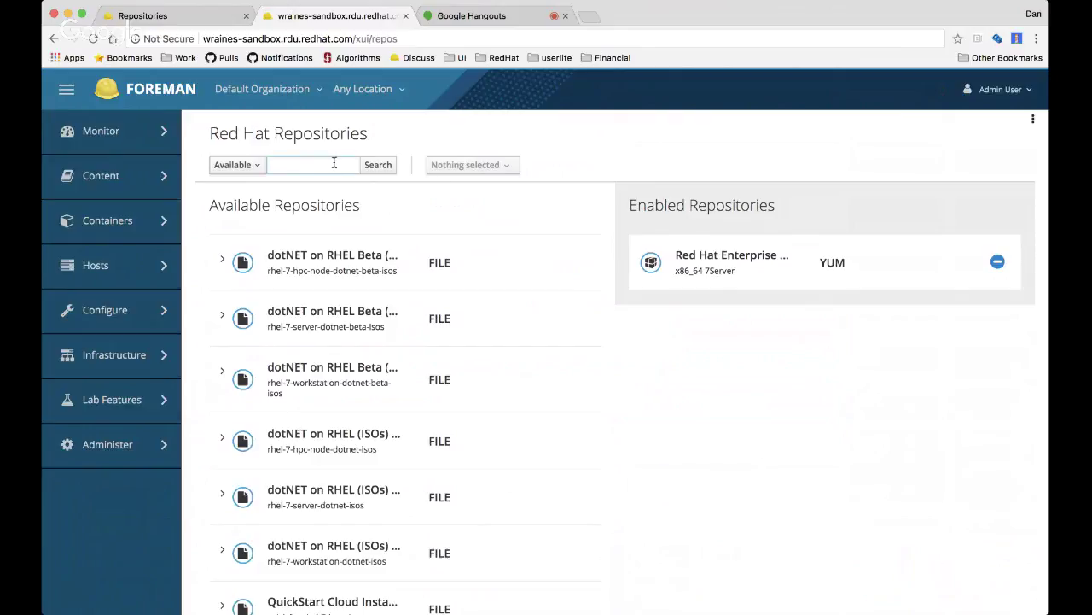
pyautogui.click(513, 170)
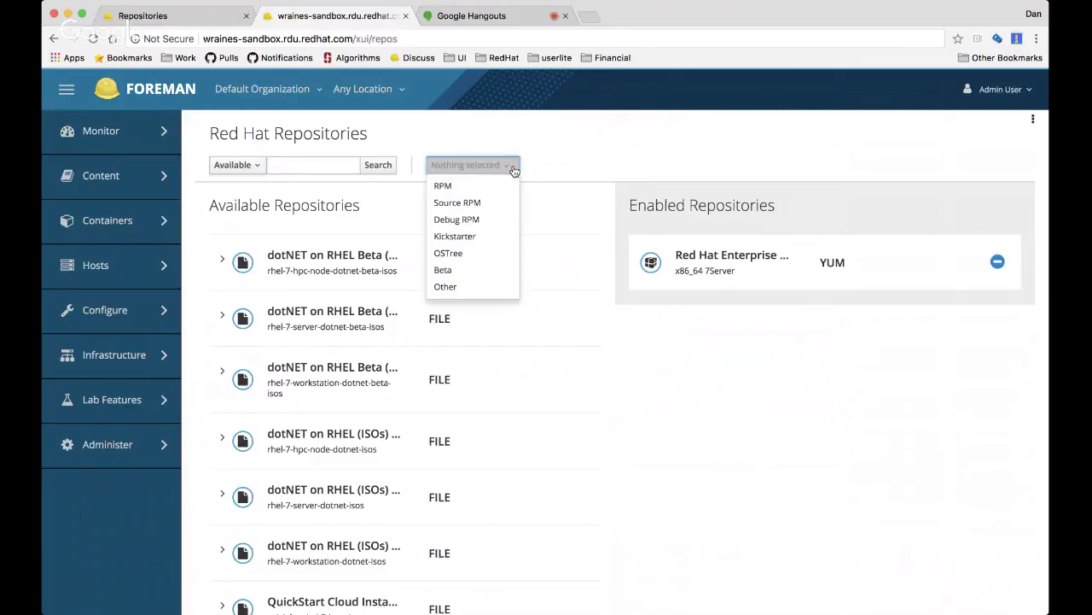
pyautogui.click(538, 166)
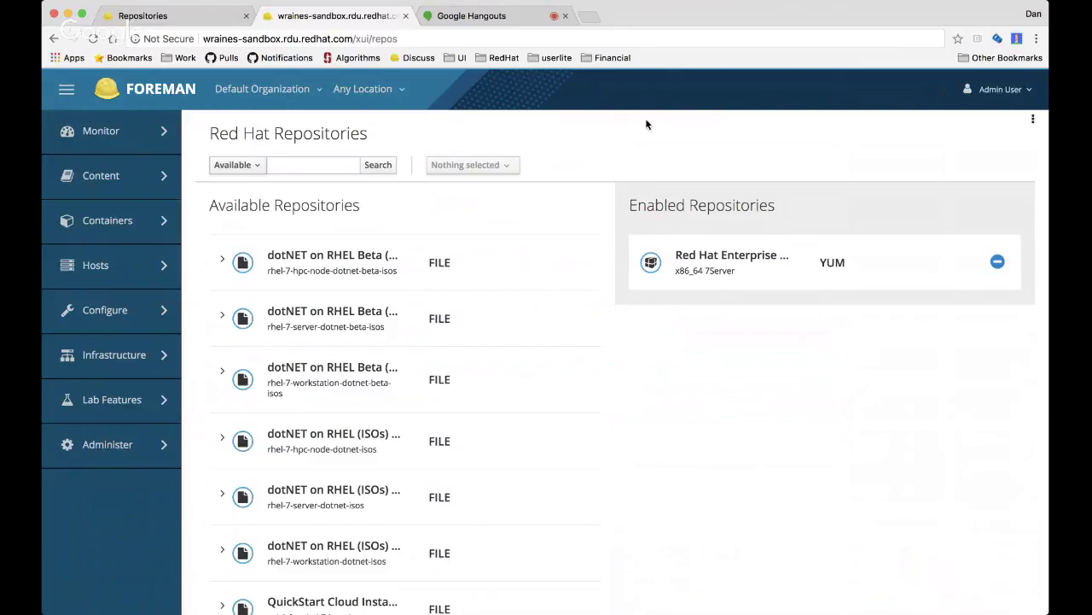
# Expand the rhel-7-hpc-node-dotnet-beta-isos repository set and show the search criteria suggested for available repositories
pyautogui.click(324, 168)
pyautogui.click(394, 127)
pyautogui.click(426, 286)
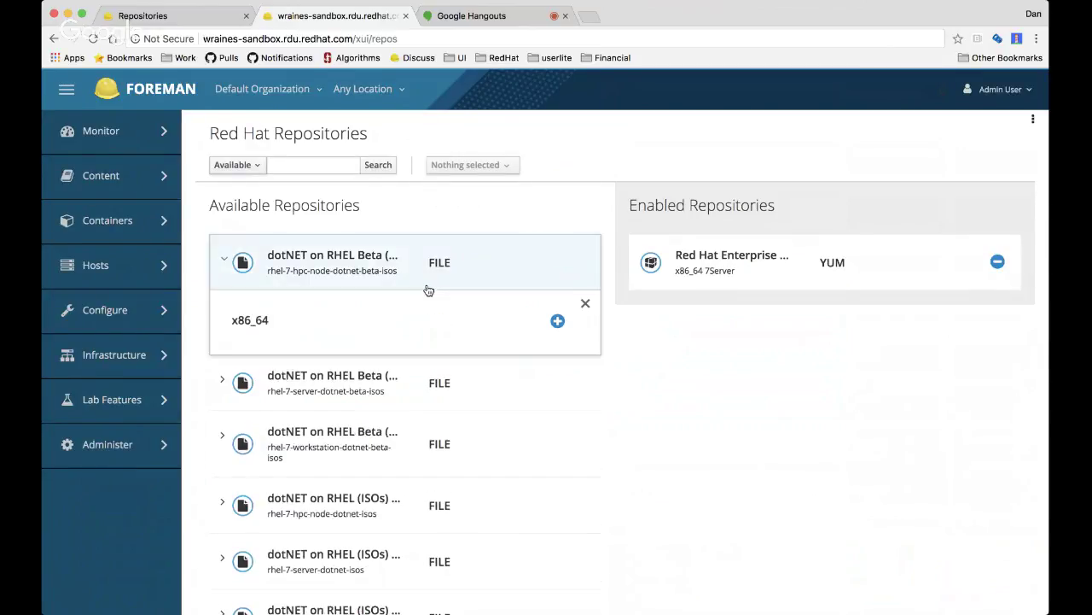
pyautogui.click(333, 163)
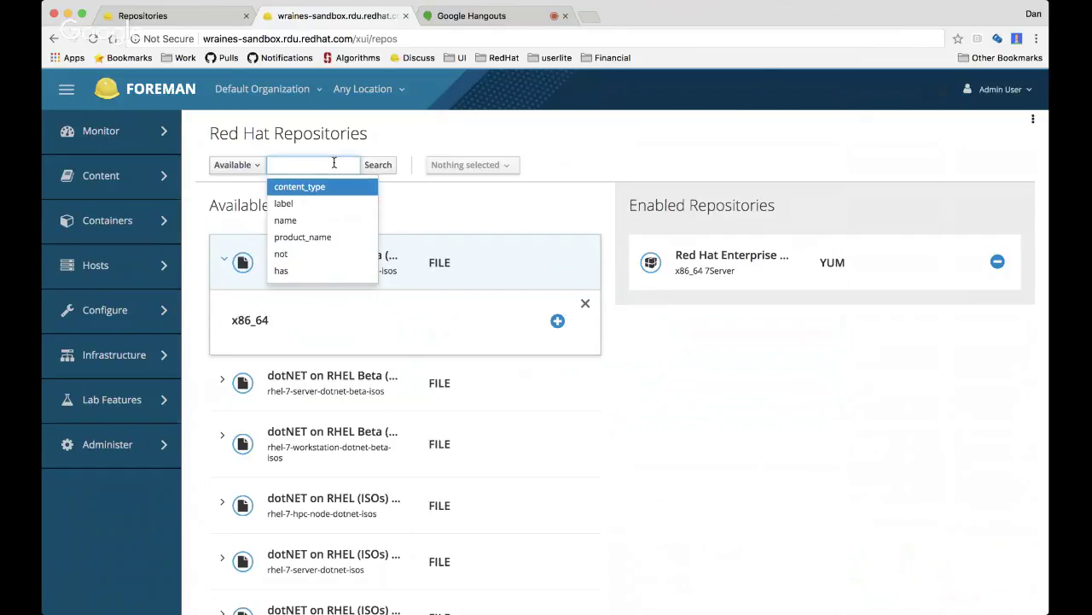